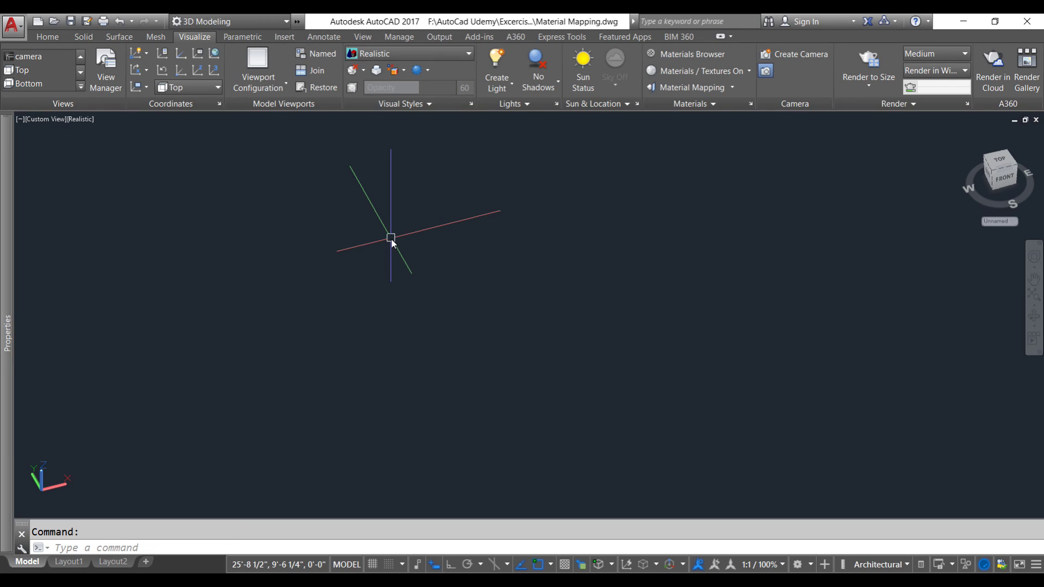
- Draw a single 2' line along the X axis in the empty model space
{"action": "left_click_drag", "start_coordinate": [390, 238], "coordinate": [194, 122]}
{"action": "left_click", "coordinate": [51, 37]}
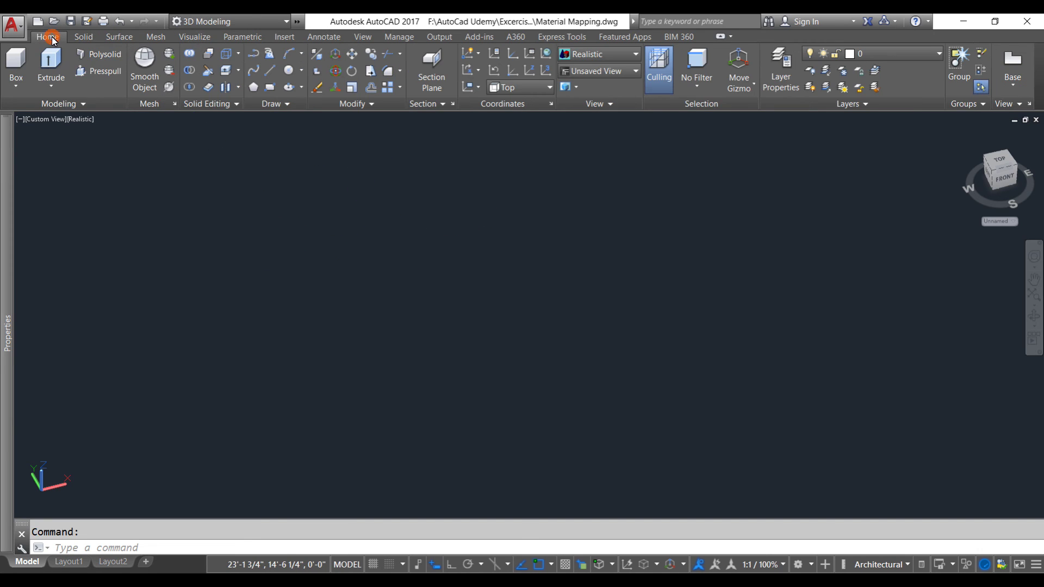
{"action": "left_click", "coordinate": [270, 71]}
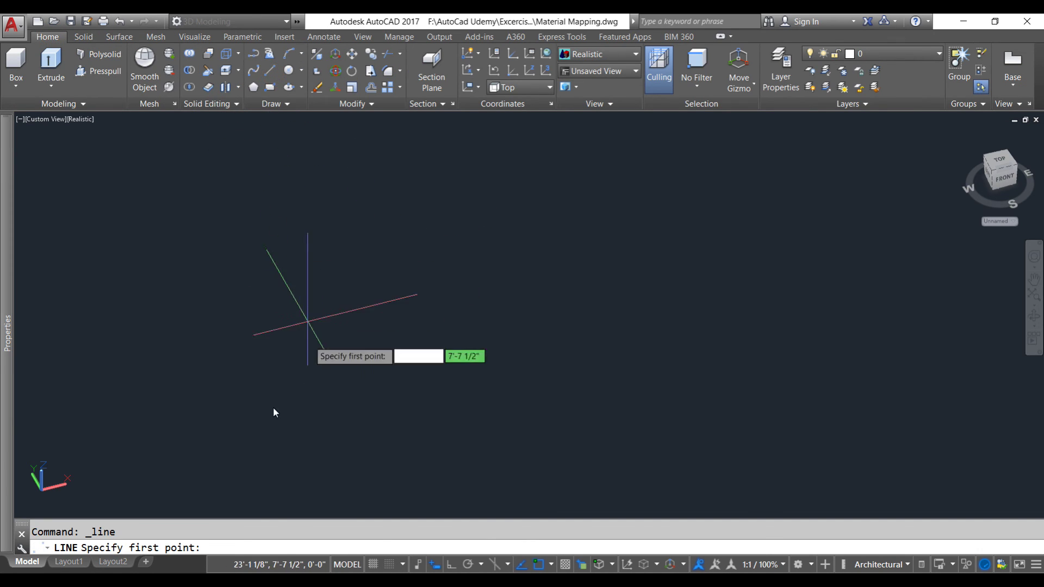
{"action": "left_click", "coordinate": [256, 424]}
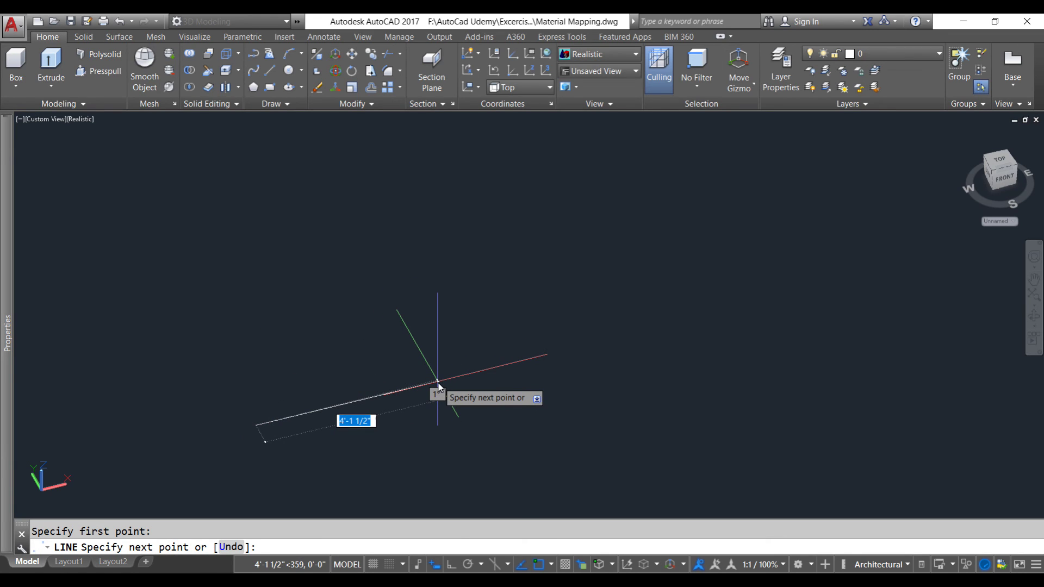
{"action": "type", "text": "2"}
{"action": "key", "text": "Return"}
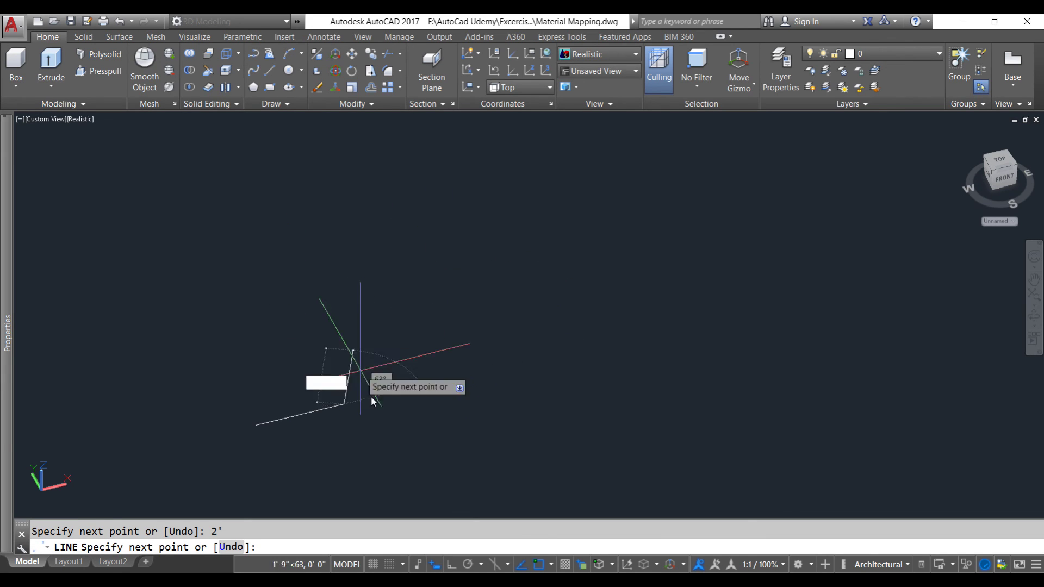
{"action": "key", "text": "Return"}
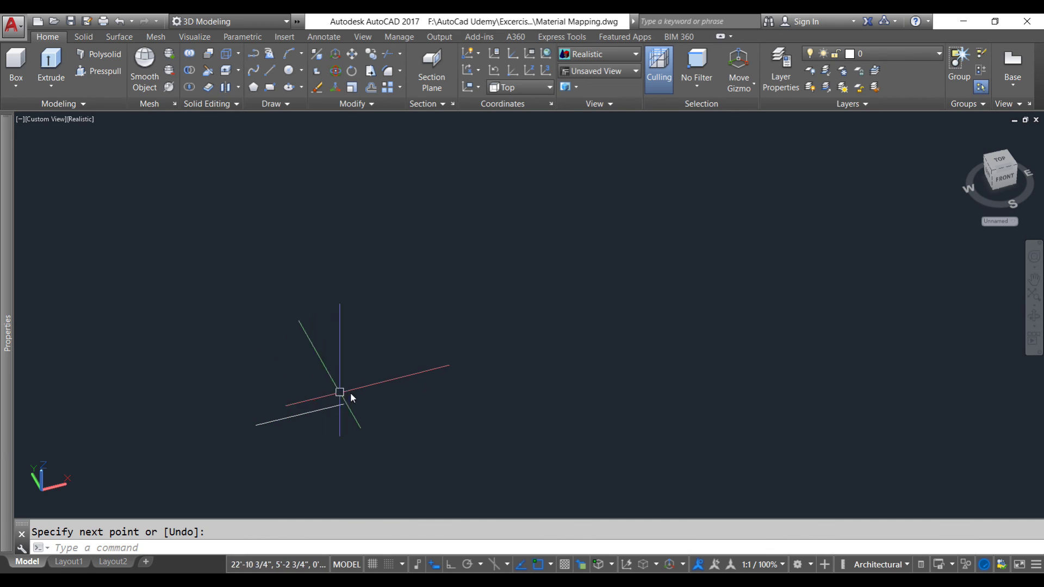
- Measure the line's length from endpoint to endpoint with the DIST command
{"action": "type", "text": "Di"}
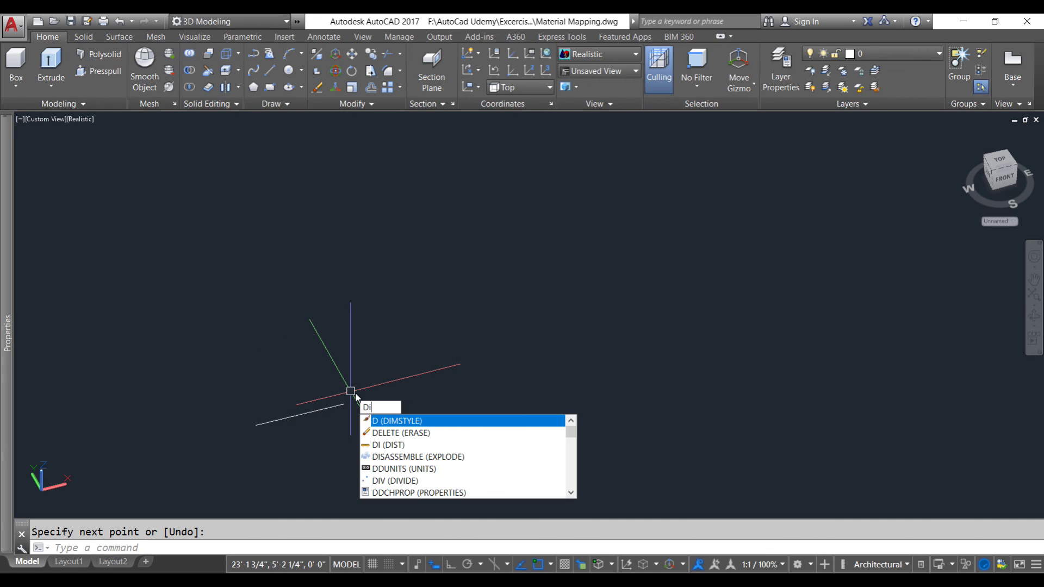
{"action": "type", "text": "st"}
{"action": "key", "text": "Return"}
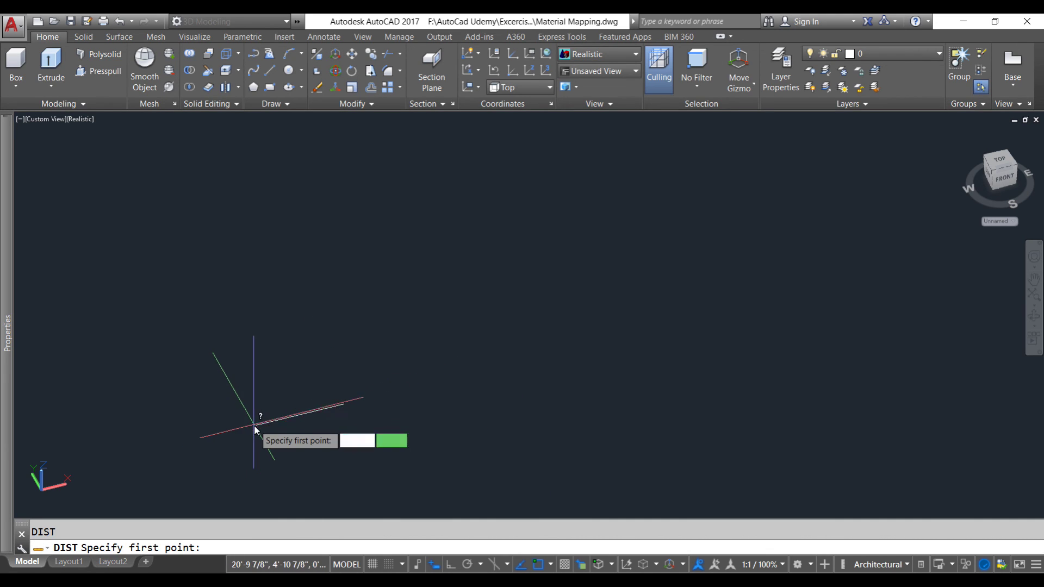
{"action": "left_click", "coordinate": [254, 425]}
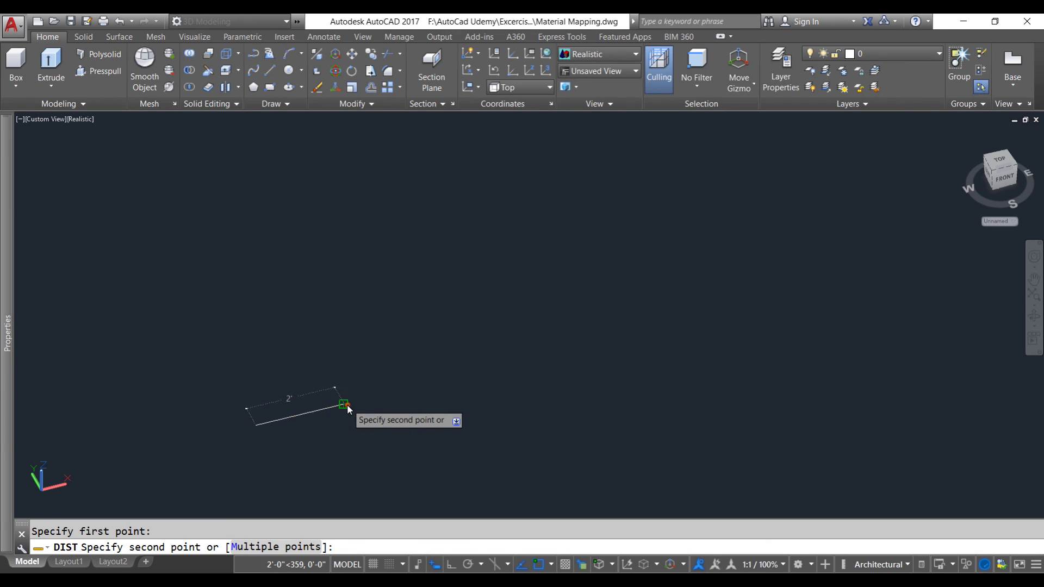
{"action": "left_click", "coordinate": [347, 406]}
{"action": "key", "text": "Escape"}
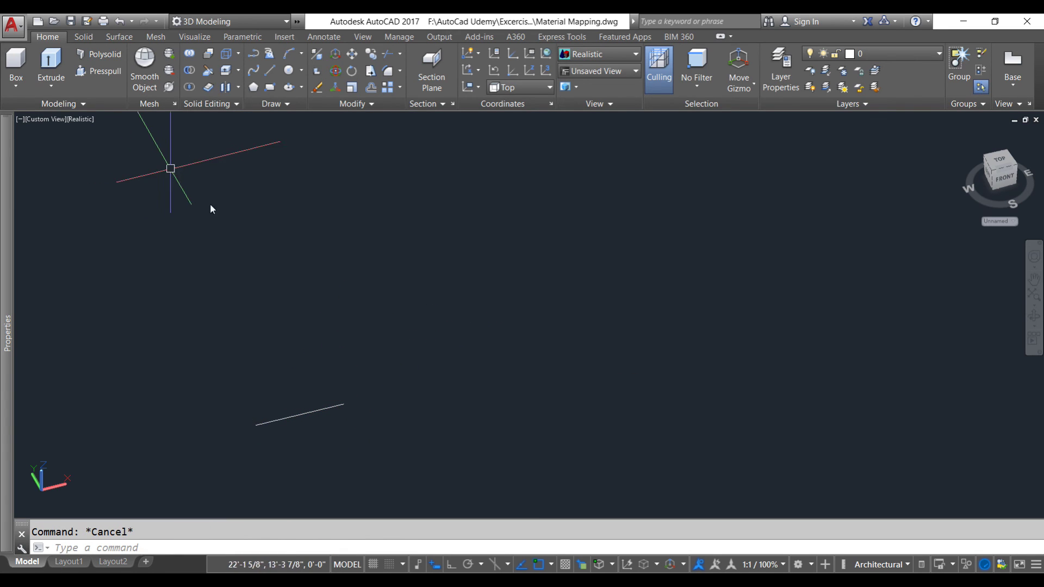
- Extrude the line vertically to a height of 2' to form a flat upright surface
{"action": "left_click", "coordinate": [52, 61]}
{"action": "left_click", "coordinate": [297, 417]}
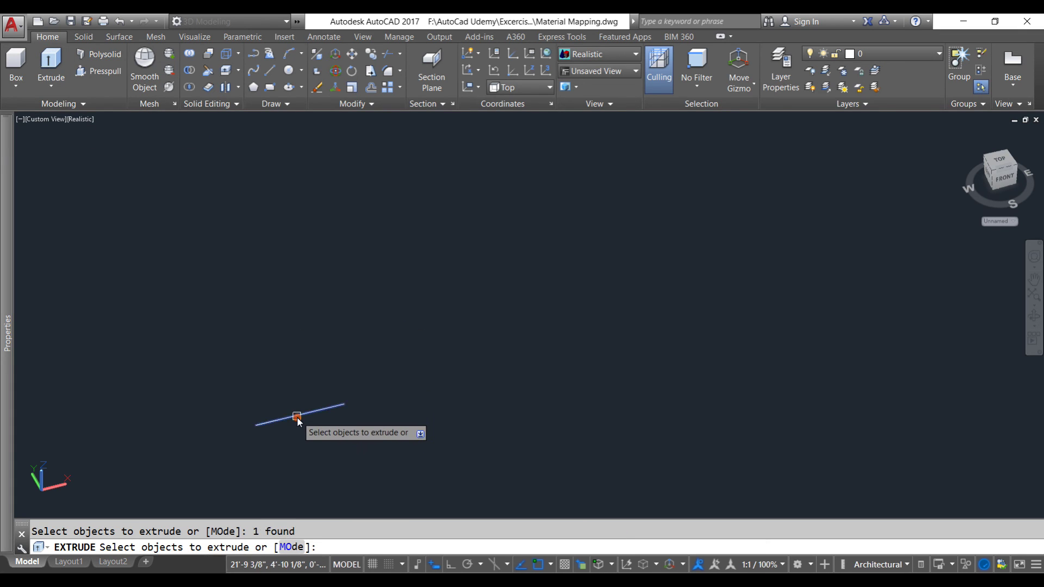
{"action": "key", "text": "Return"}
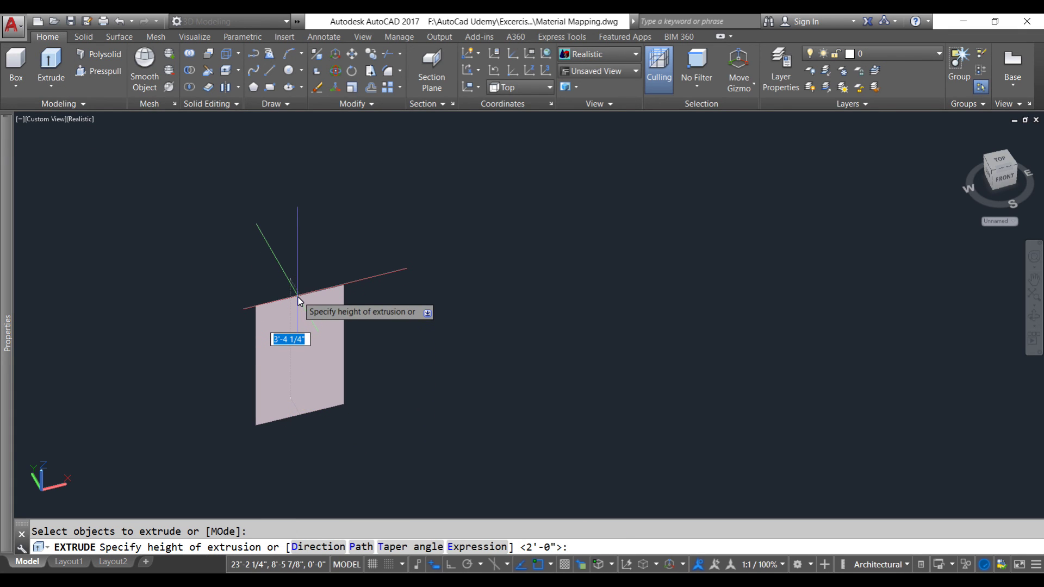
{"action": "type", "text": "2'"}
{"action": "key", "text": "Return"}
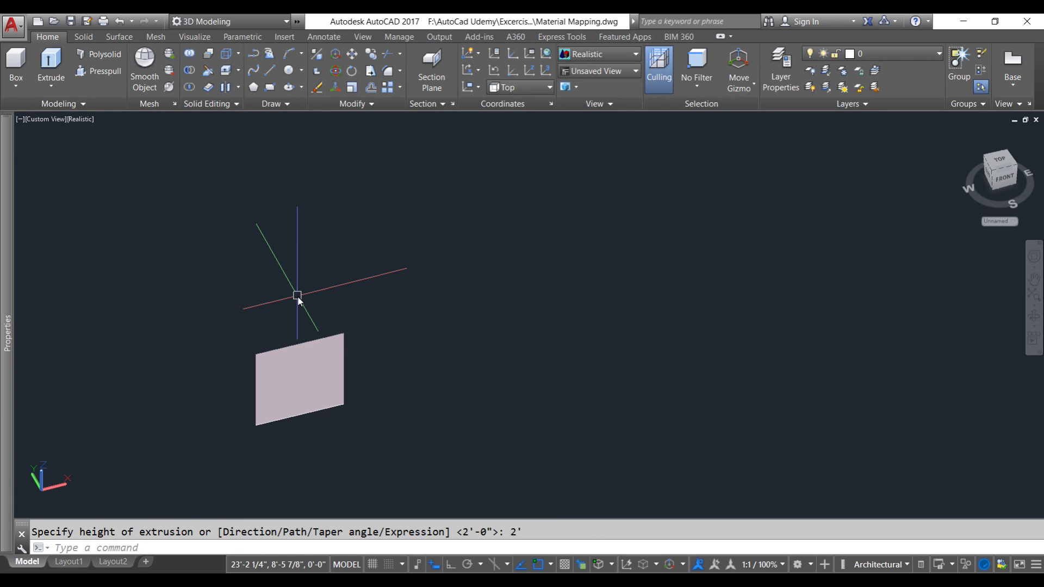
- Create a new generic material in the Materials Browser
{"action": "middle_click_drag", "start_coordinate": [353, 394], "coordinate": [494, 313]}
{"action": "middle_click_drag", "start_coordinate": [533, 361], "coordinate": [471, 266], "text": "shift"}
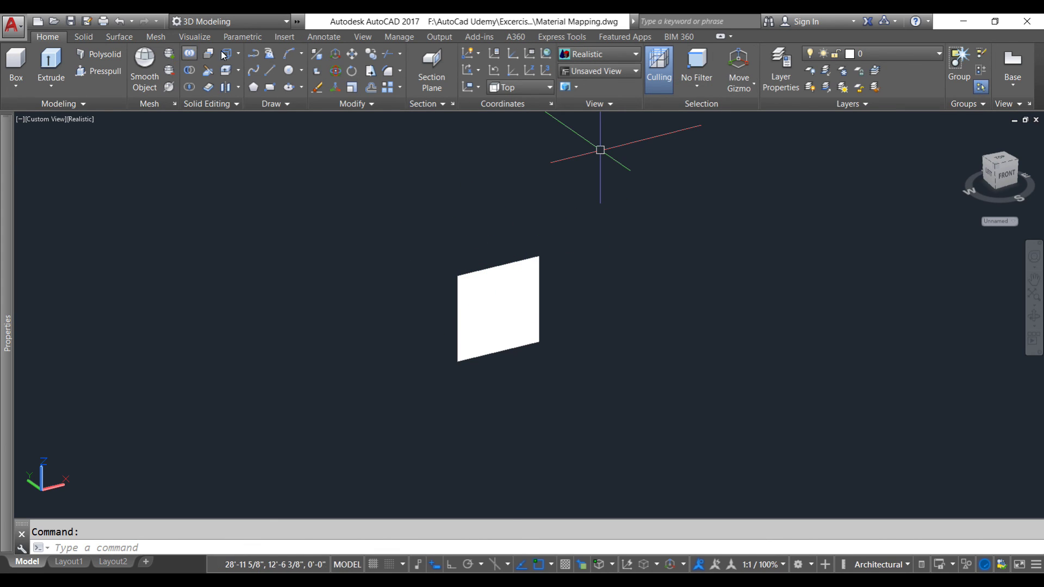
{"action": "left_click", "coordinate": [187, 38]}
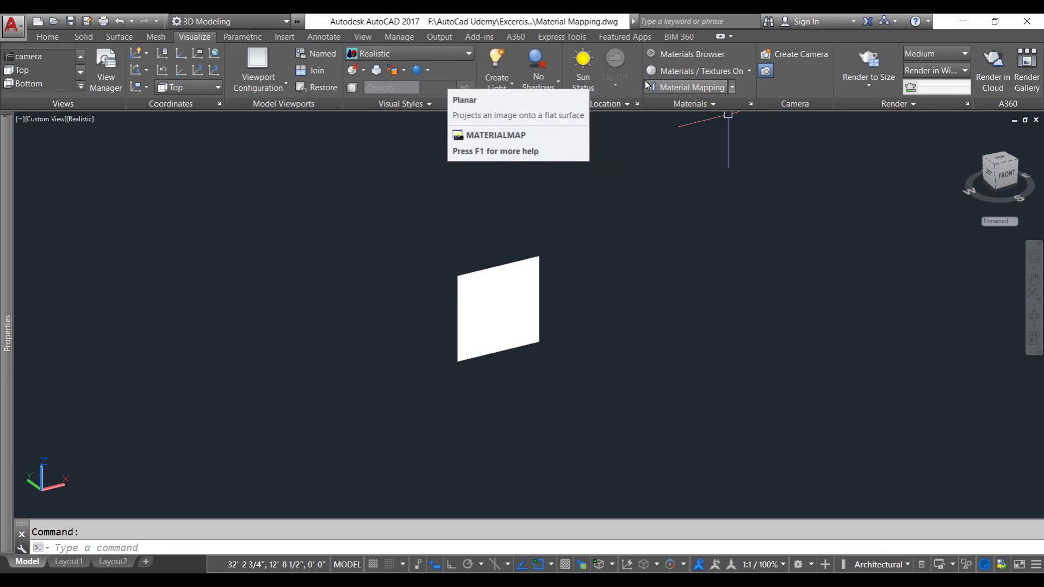
{"action": "left_click", "coordinate": [677, 54]}
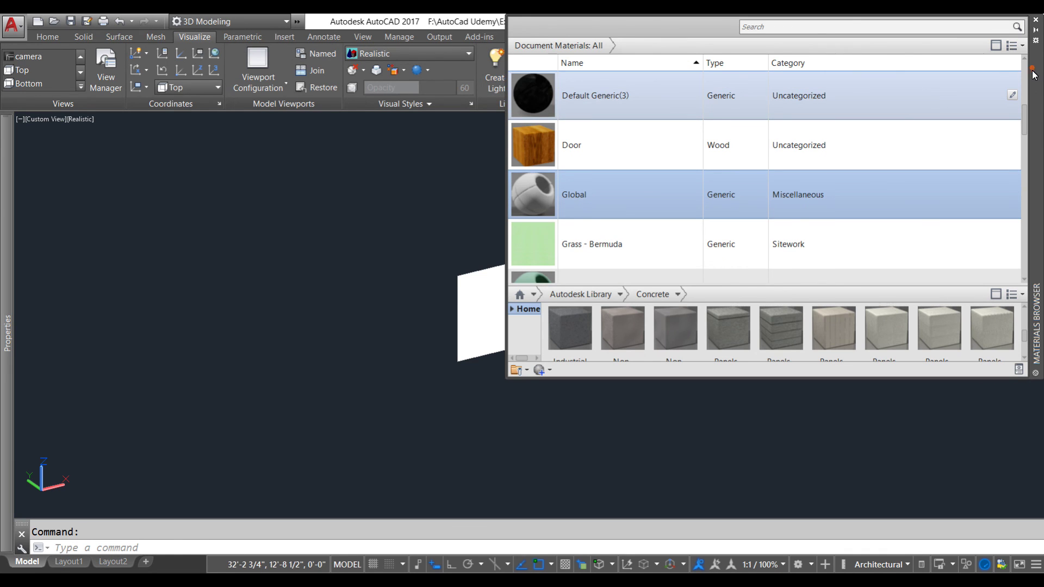
{"action": "left_click", "coordinate": [1032, 67]}
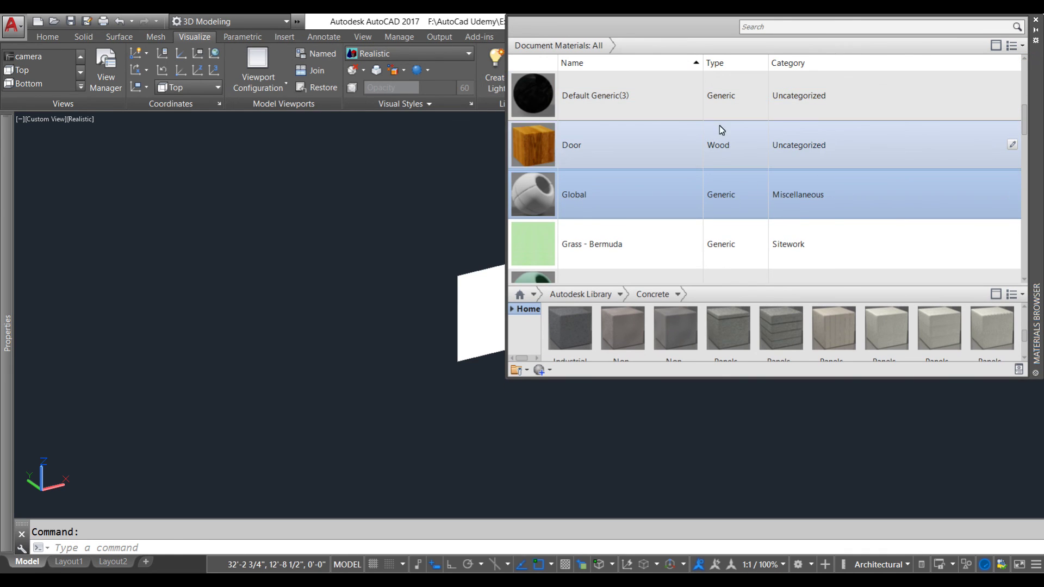
{"action": "scroll", "coordinate": [696, 145], "scroll_direction": "down", "scroll_amount": 1}
{"action": "left_click", "coordinate": [674, 380]}
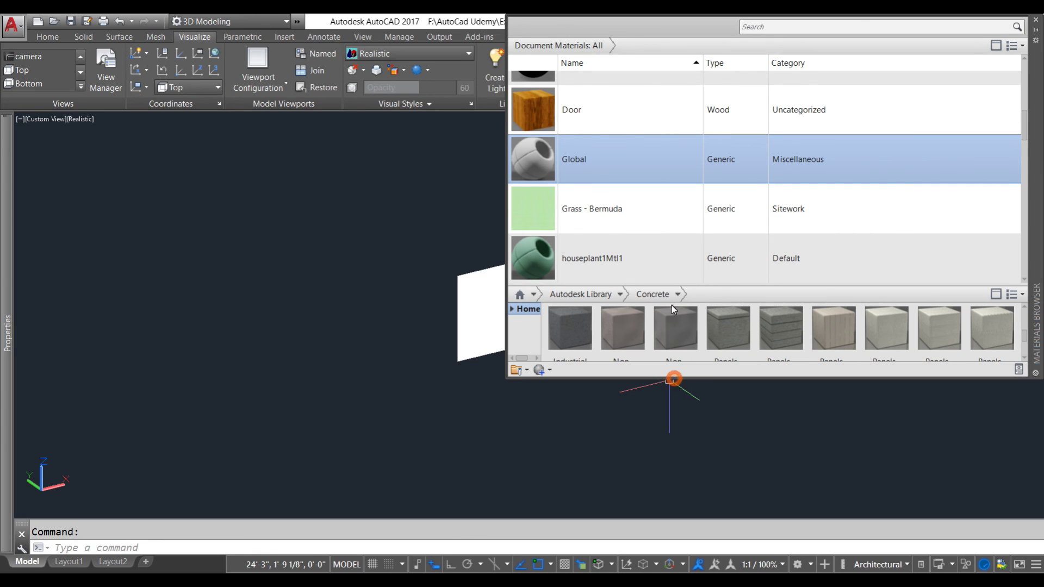
{"action": "left_click_drag", "start_coordinate": [707, 379], "coordinate": [715, 297]}
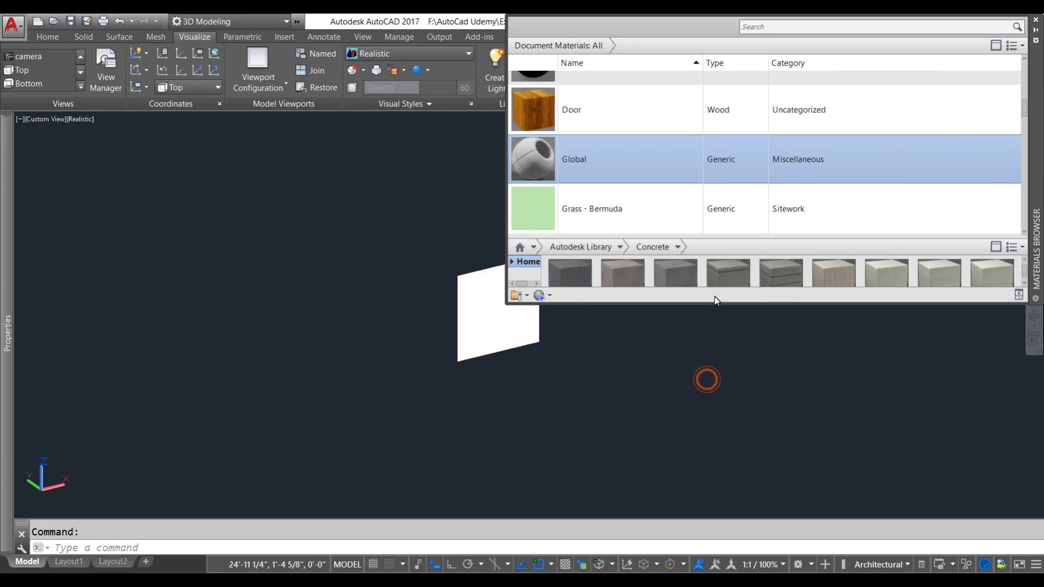
{"action": "left_click", "coordinate": [551, 296]}
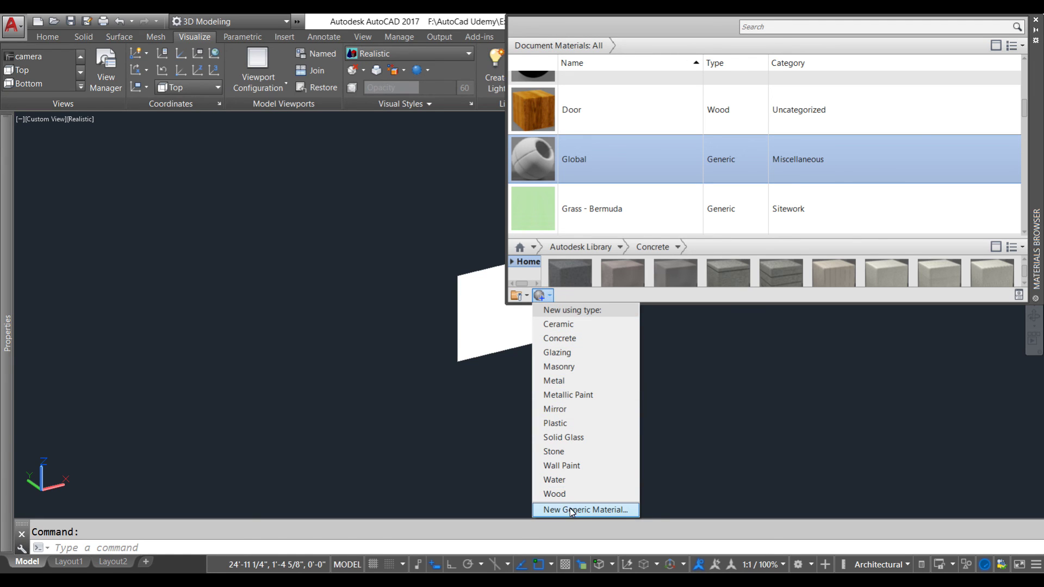
{"action": "left_click", "coordinate": [596, 511]}
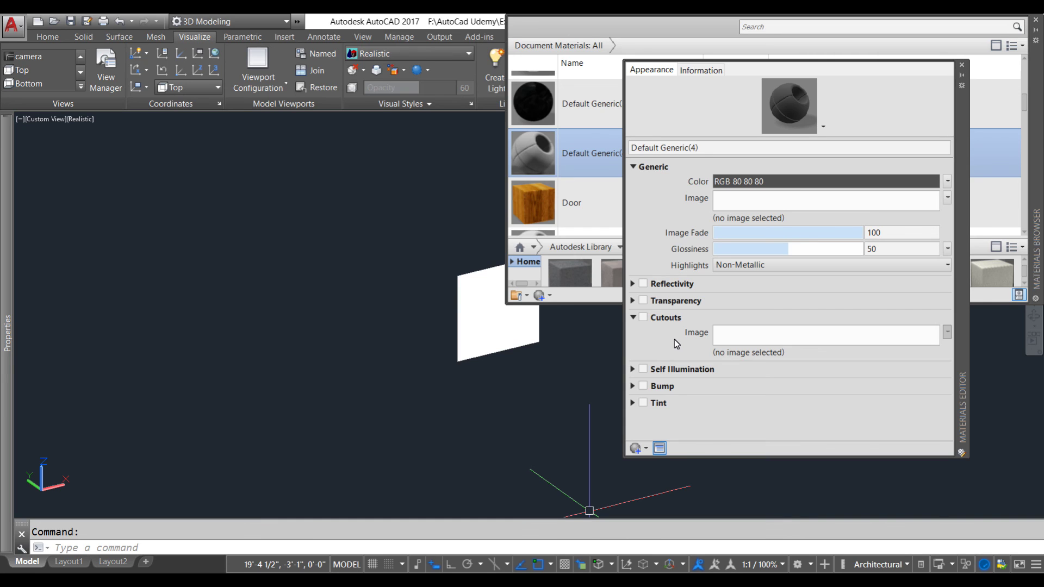
- Assign the PLANT03 picture from the Using folder as the new material's generic image
{"action": "left_click", "coordinate": [652, 168]}
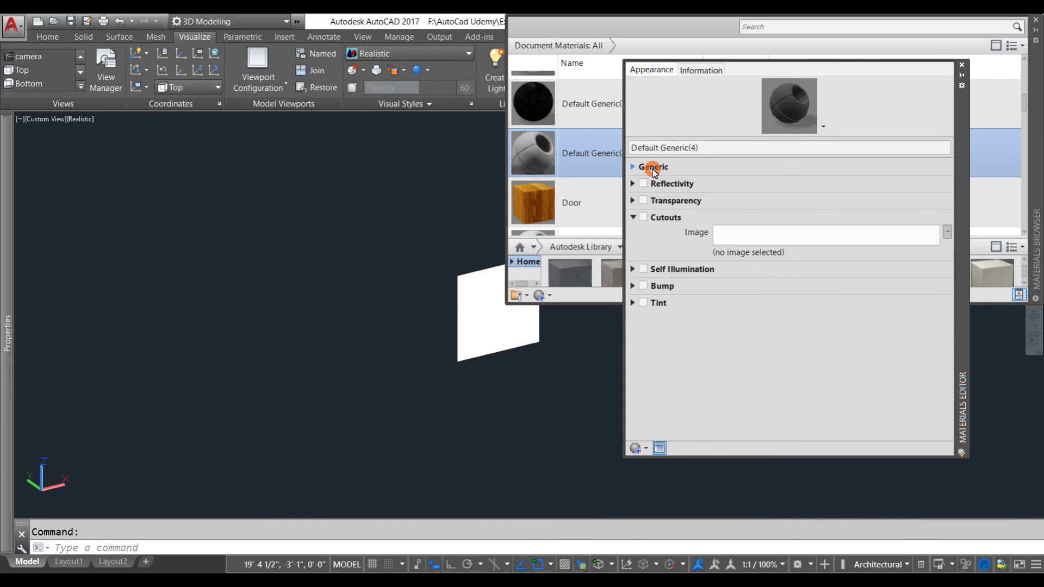
{"action": "left_click", "coordinate": [652, 168]}
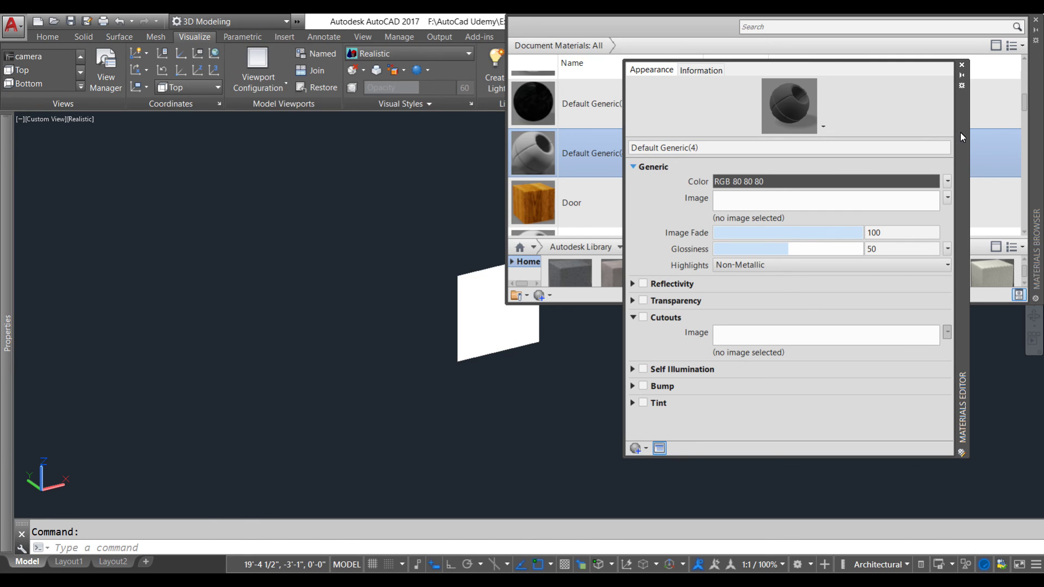
{"action": "left_click_drag", "start_coordinate": [960, 132], "coordinate": [966, 131]}
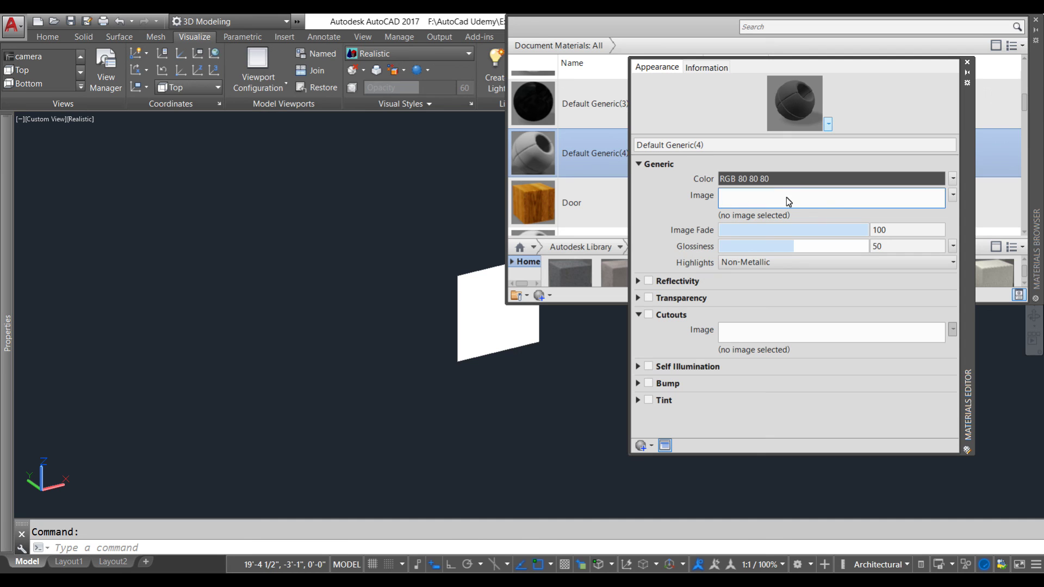
{"action": "left_click", "coordinate": [835, 198]}
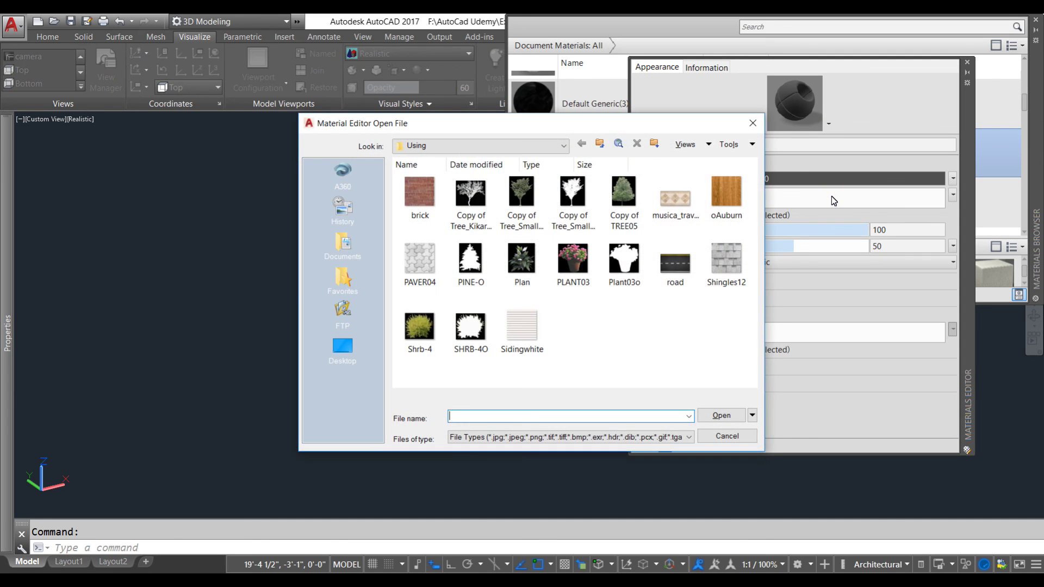
{"action": "left_click_drag", "start_coordinate": [629, 123], "coordinate": [444, 96]}
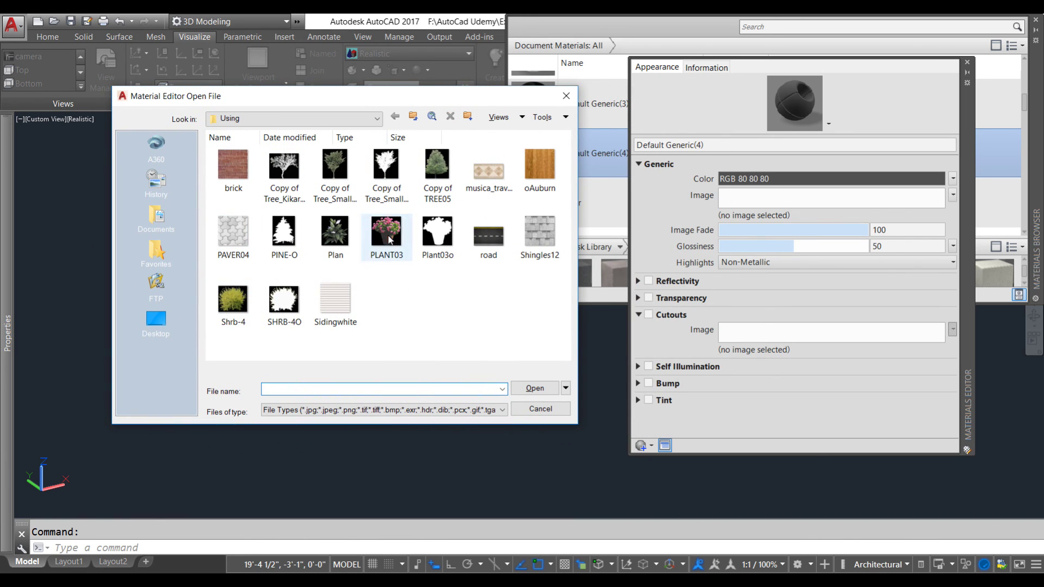
{"action": "left_click", "coordinate": [393, 244]}
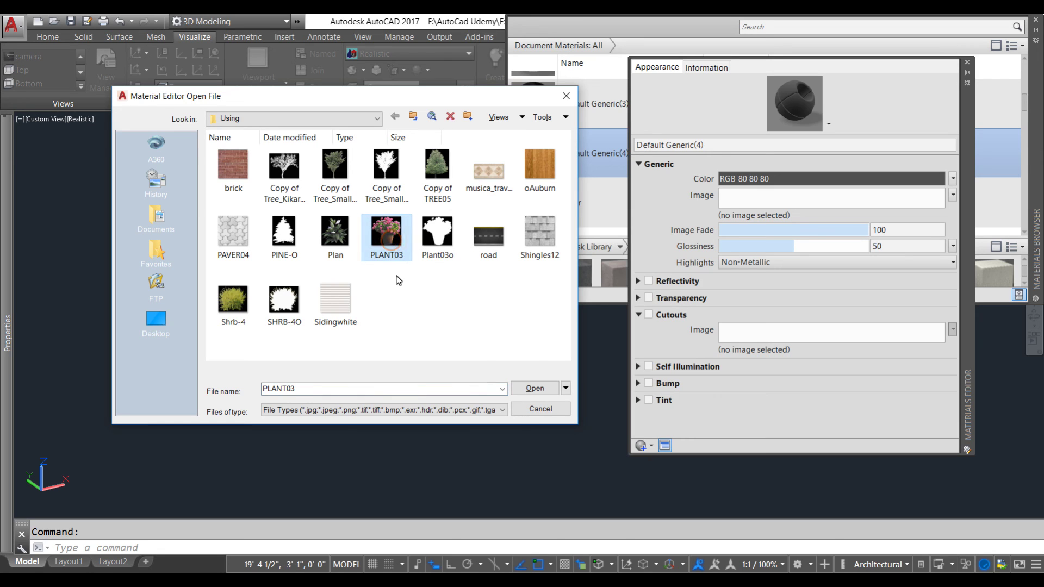
{"action": "left_click", "coordinate": [451, 249]}
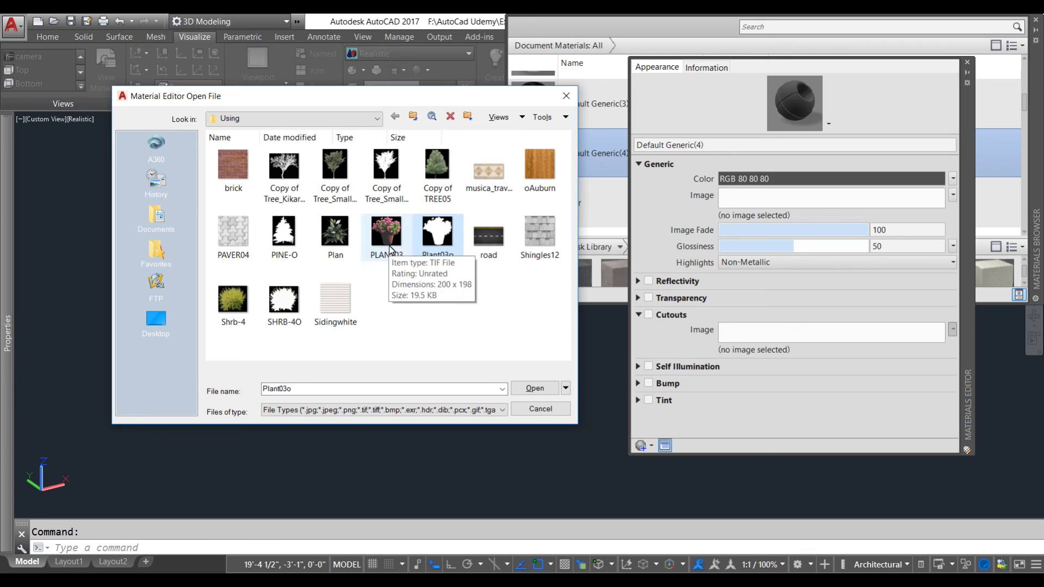
{"action": "double_click", "coordinate": [390, 230]}
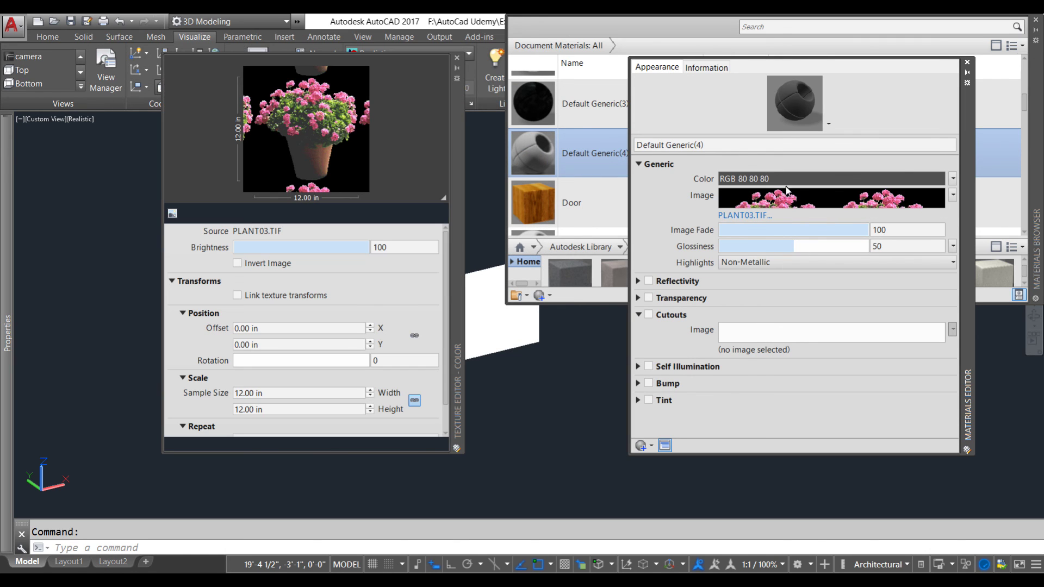
- Turn off tiling of the plant texture by setting both horizontal and vertical repeat to None
{"action": "left_click", "coordinate": [455, 130]}
{"action": "left_click_drag", "start_coordinate": [459, 150], "coordinate": [456, 139]}
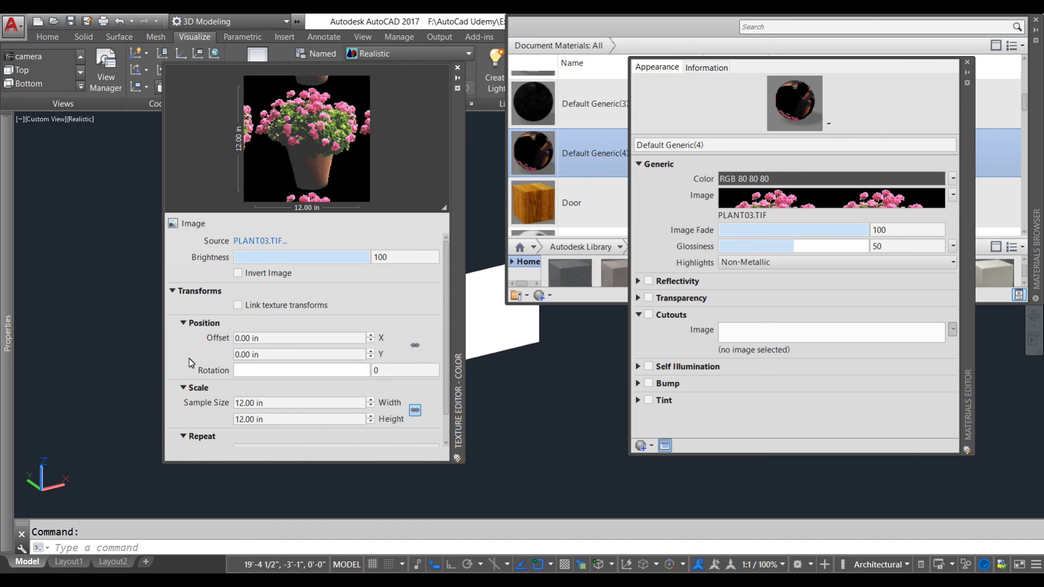
{"action": "scroll", "coordinate": [191, 360], "scroll_direction": "down", "scroll_amount": 2}
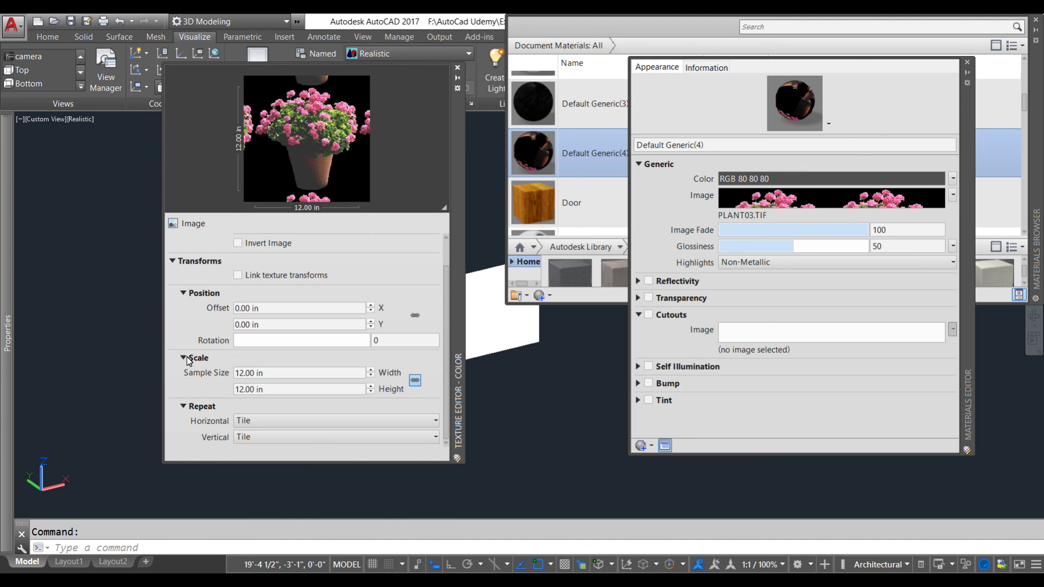
{"action": "left_click", "coordinate": [306, 423]}
{"action": "left_click", "coordinate": [411, 442]}
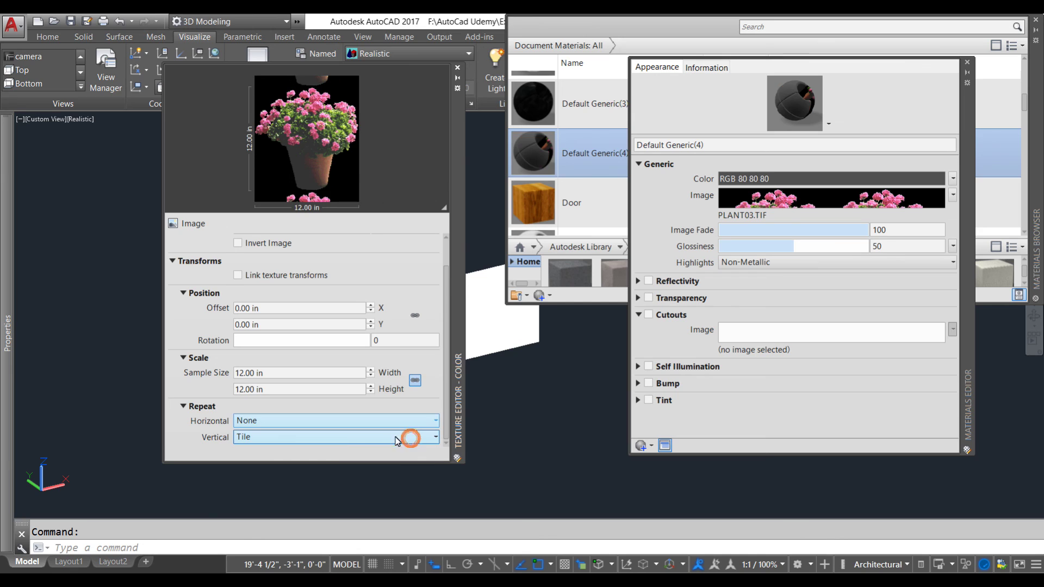
{"action": "left_click", "coordinate": [380, 437]}
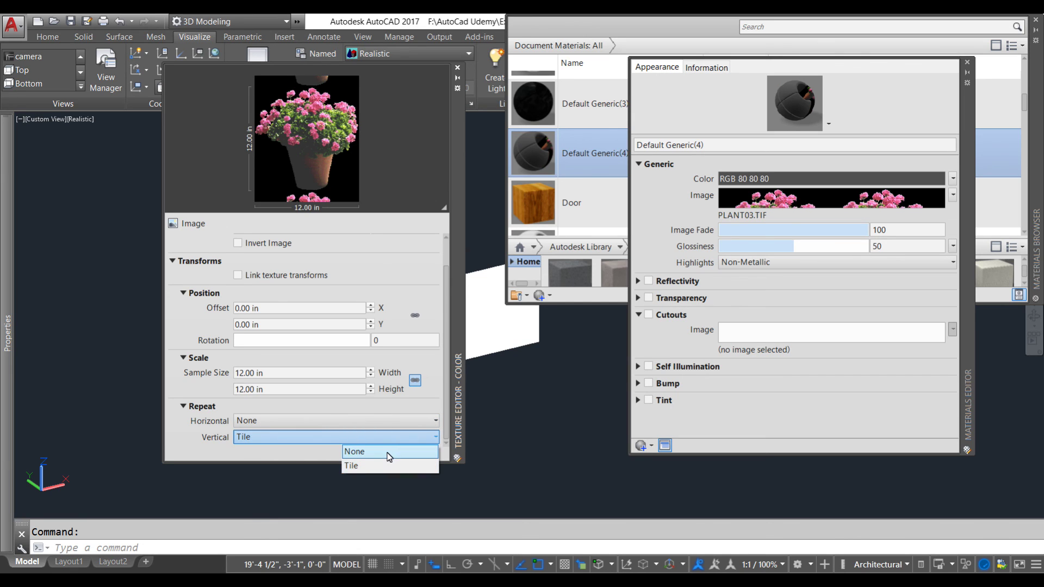
{"action": "left_click", "coordinate": [387, 451]}
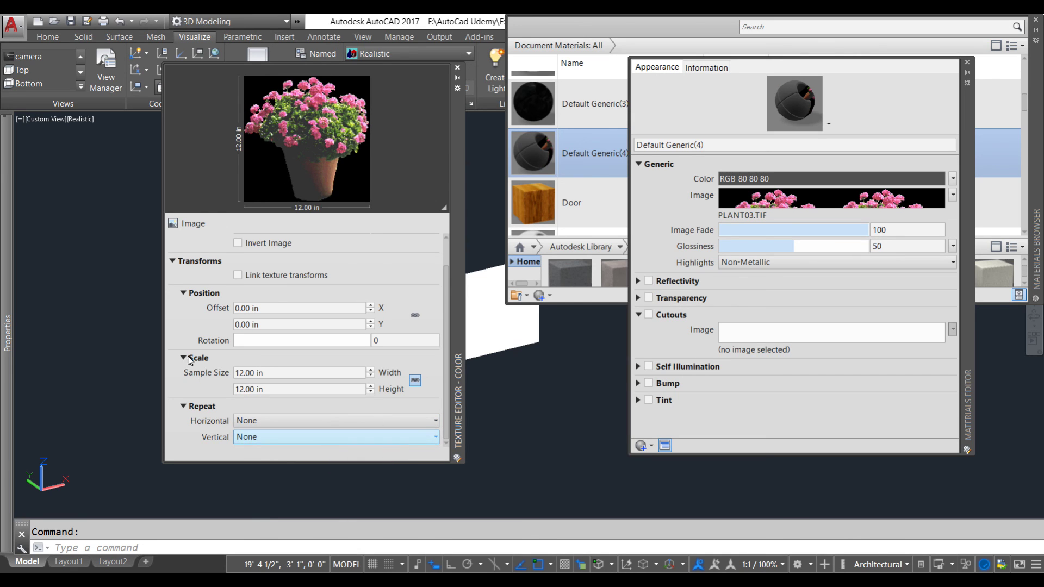
- Set the plant texture's sample size to 24 in wide, with the height linked to the width
{"action": "left_click", "coordinate": [275, 376]}
{"action": "left_click_drag", "start_coordinate": [235, 373], "coordinate": [294, 378]}
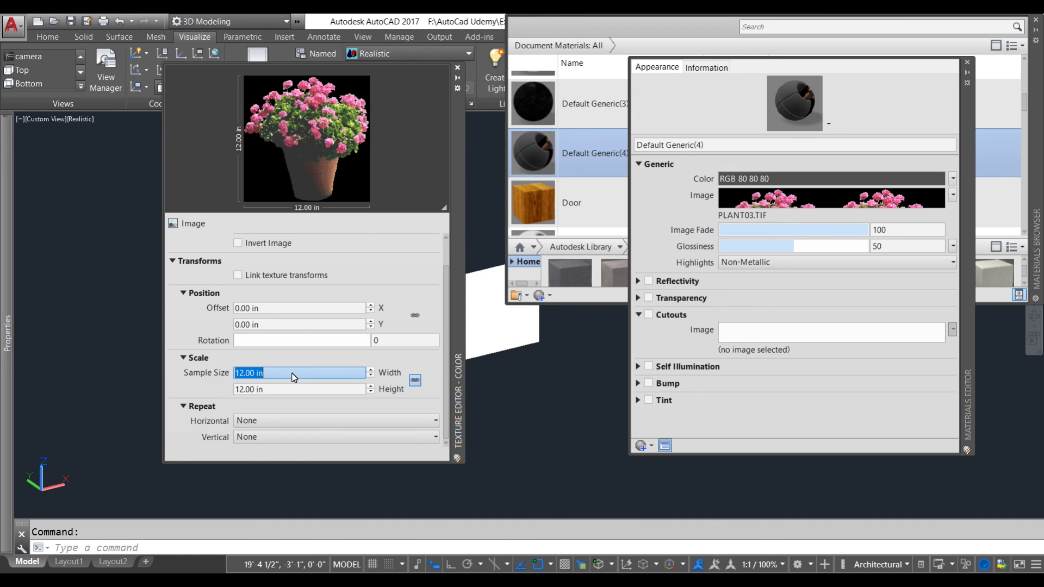
{"action": "type", "text": "24"}
{"action": "key", "text": "Return"}
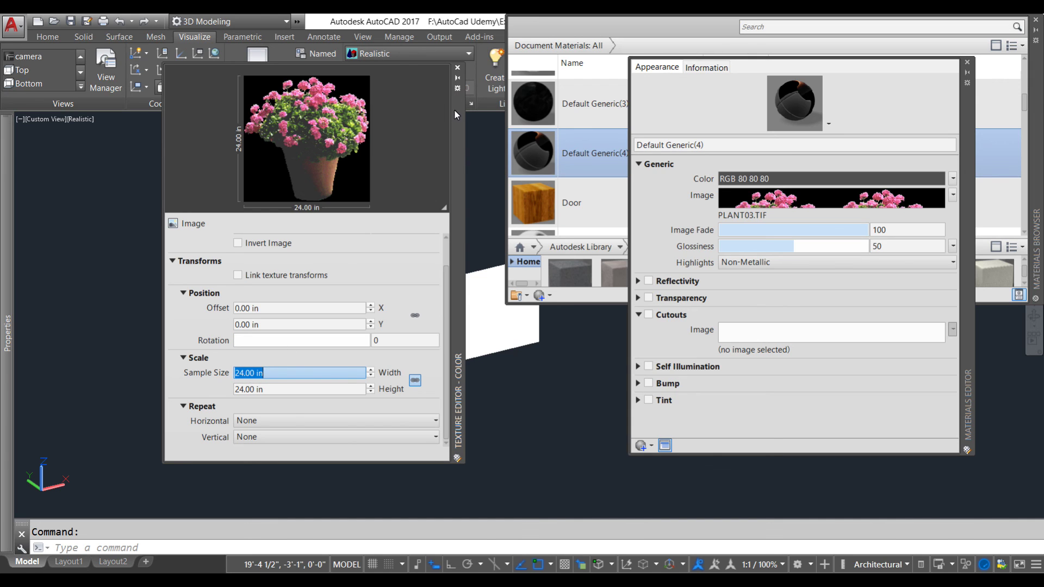
- Close the plant image's texture editor and set the material preview scene to Cube
{"action": "left_click_drag", "start_coordinate": [454, 109], "coordinate": [377, 120]}
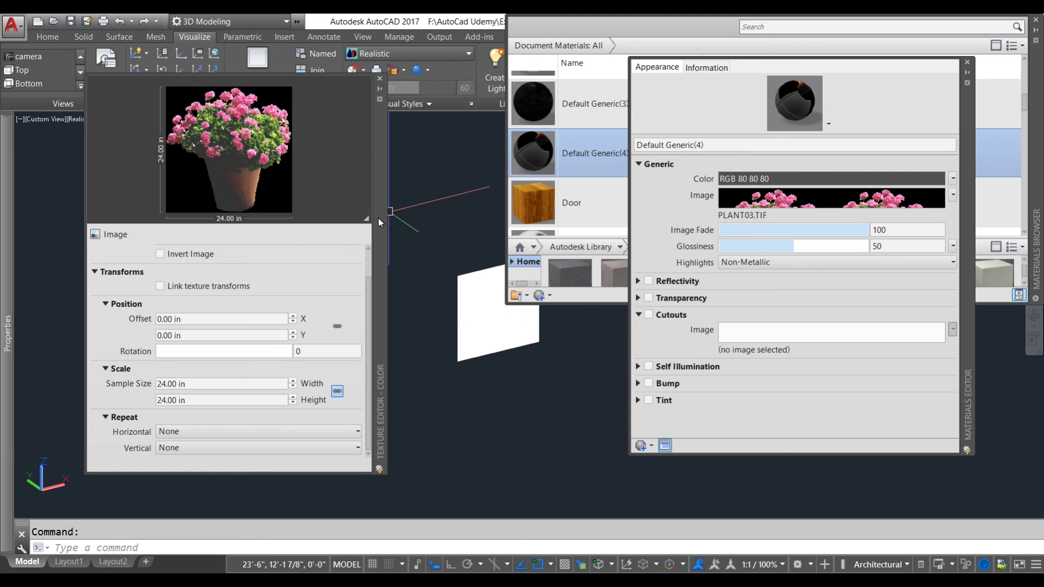
{"action": "left_click_drag", "start_coordinate": [381, 217], "coordinate": [389, 218]}
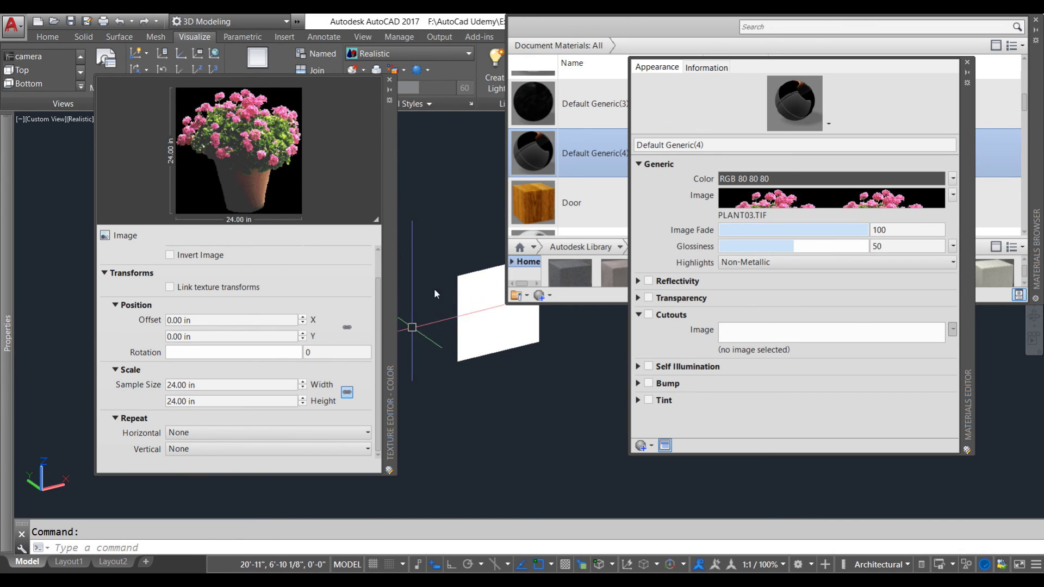
{"action": "left_click", "coordinate": [389, 80]}
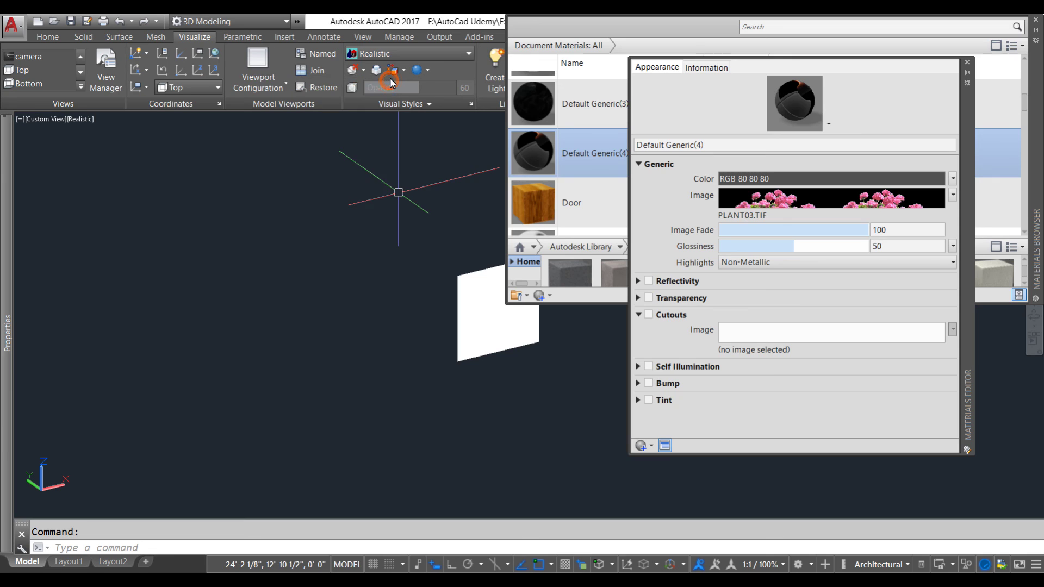
{"action": "left_click", "coordinate": [827, 124]}
{"action": "mouse_move", "coordinate": [816, 143]}
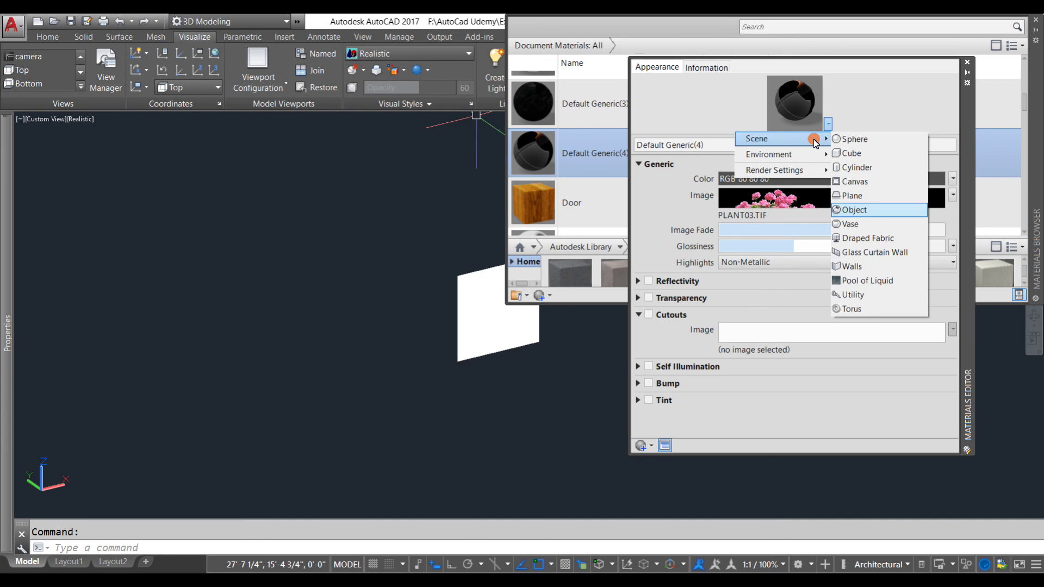
{"action": "left_click", "coordinate": [841, 156]}
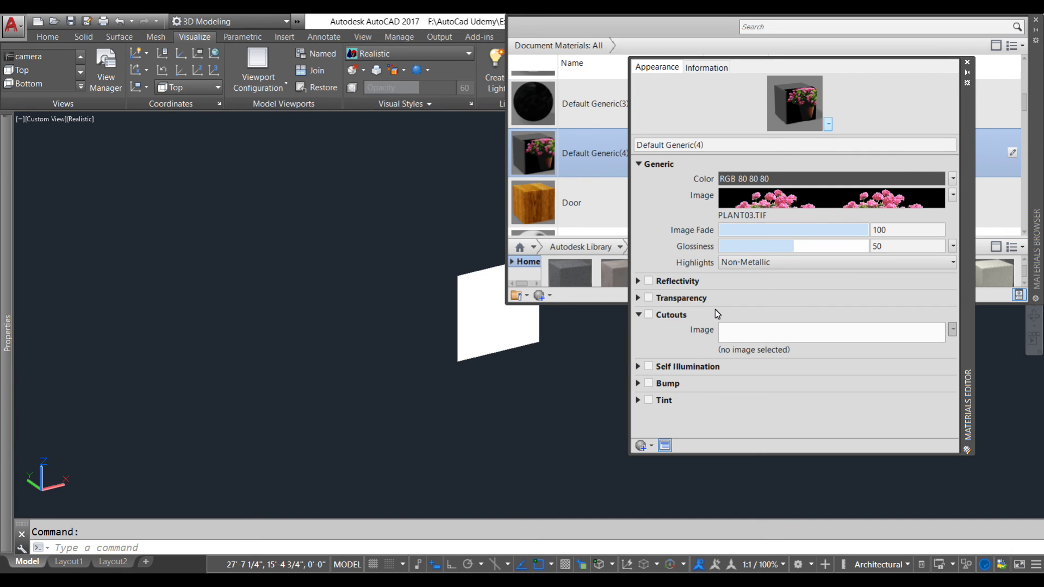
- Enable cutouts on the plant material and assign the Plant03o picture as the cutout image
{"action": "left_click", "coordinate": [650, 316]}
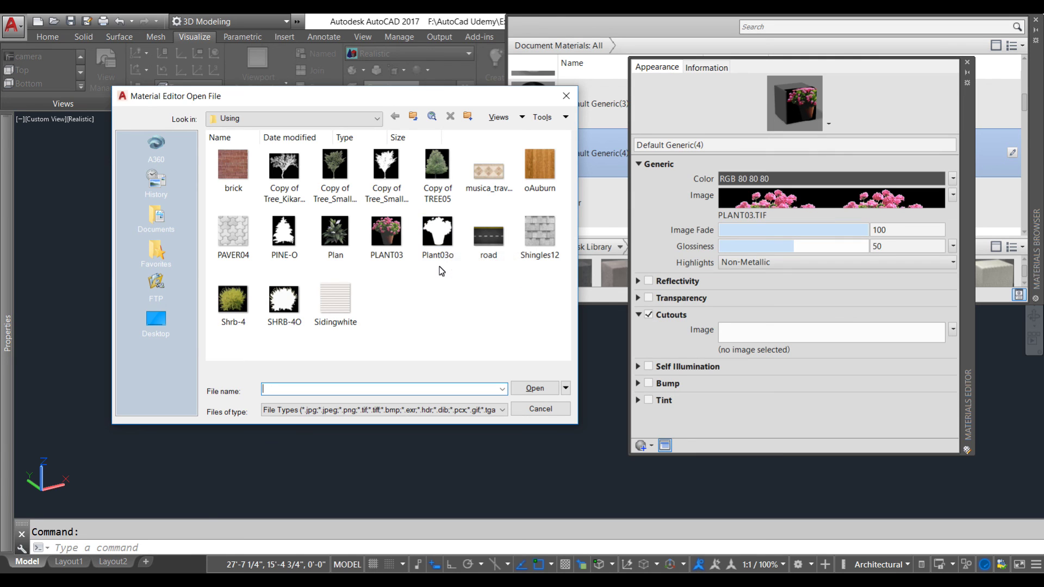
{"action": "left_click", "coordinate": [444, 245]}
{"action": "double_click", "coordinate": [445, 243]}
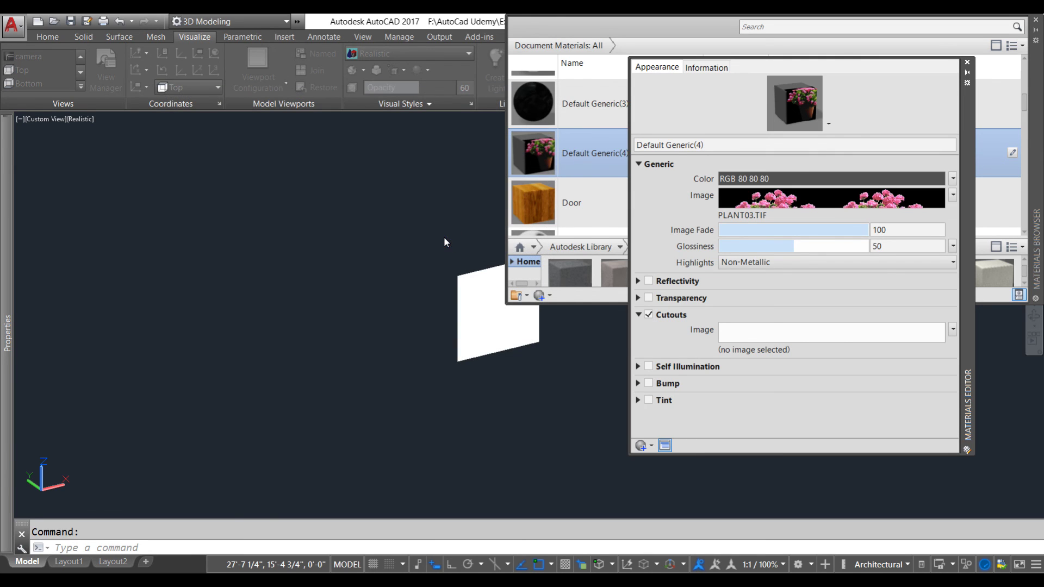
{"action": "scroll", "coordinate": [375, 306], "scroll_direction": "down", "scroll_amount": 1}
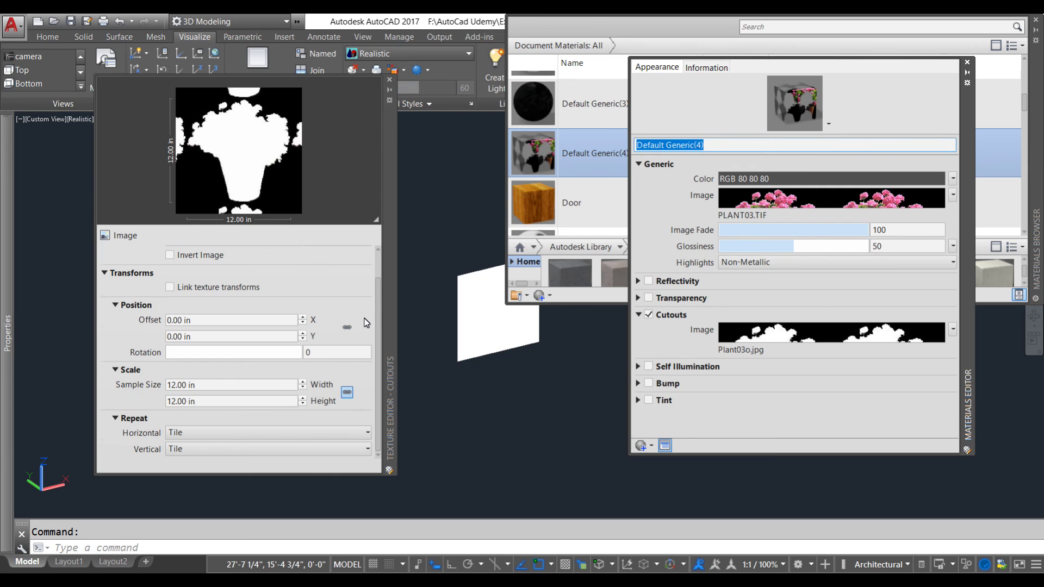
- Turn off tiling of the cutout texture by setting horizontal and vertical repeat to None
{"action": "left_click", "coordinate": [224, 435]}
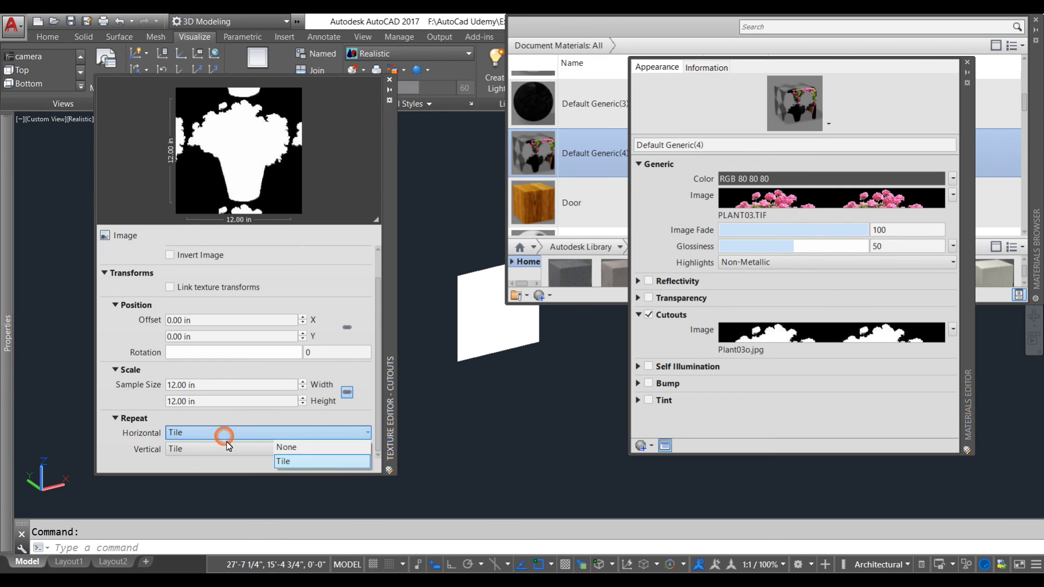
{"action": "left_click", "coordinate": [294, 447]}
{"action": "left_click", "coordinate": [289, 449]}
{"action": "left_click", "coordinate": [290, 462]}
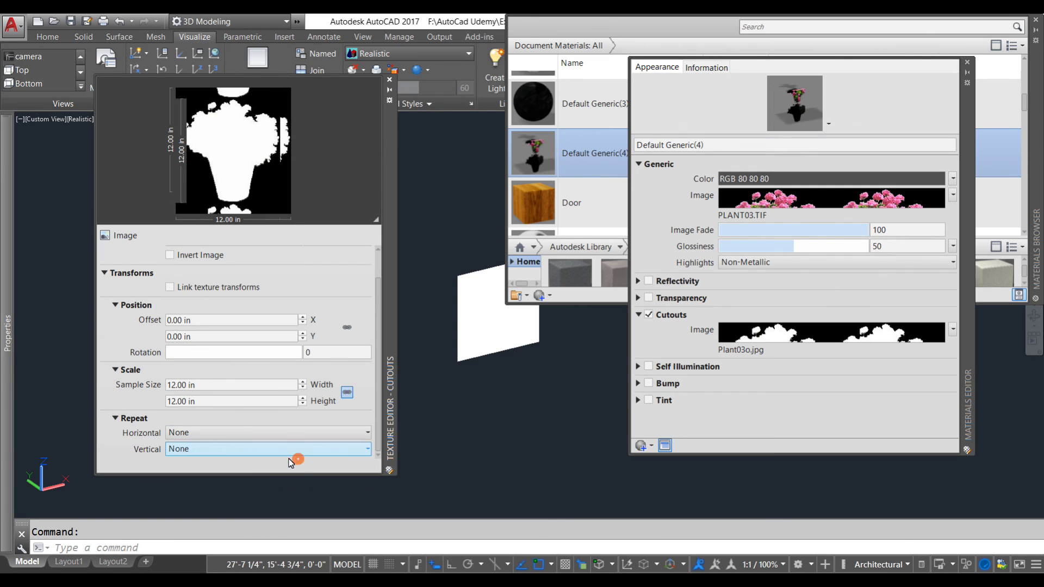
- Set the cutout texture's linked sample size to 24 in and close its texture editor
{"action": "double_click", "coordinate": [235, 385]}
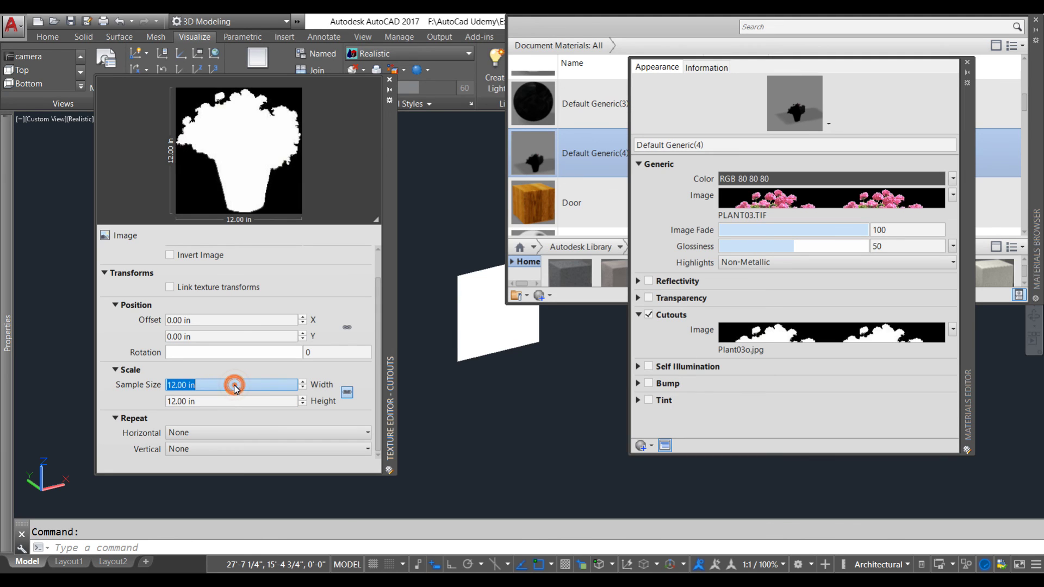
{"action": "type", "text": "24"}
{"action": "key", "text": "Return"}
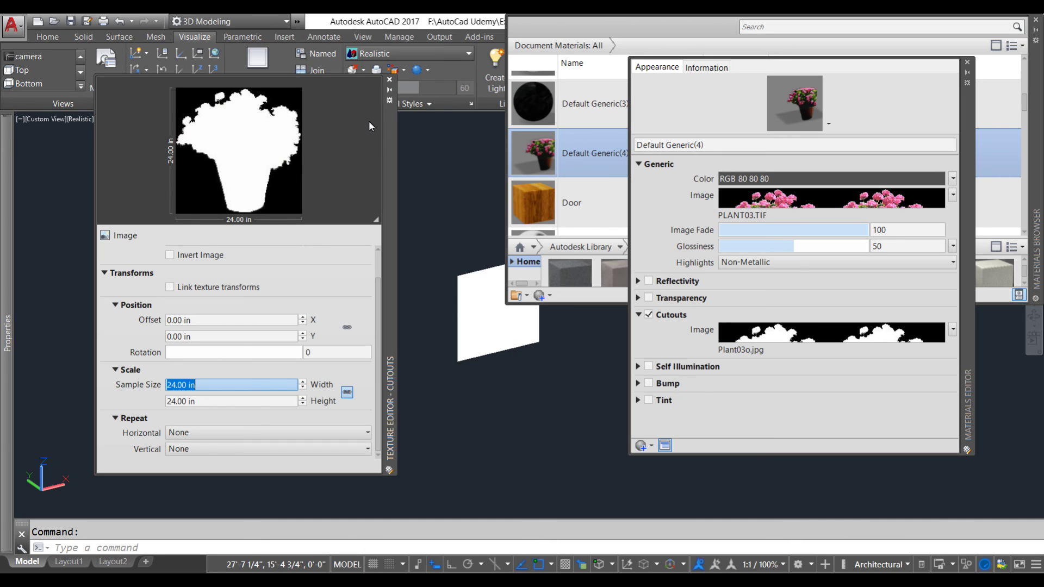
{"action": "left_click", "coordinate": [390, 80]}
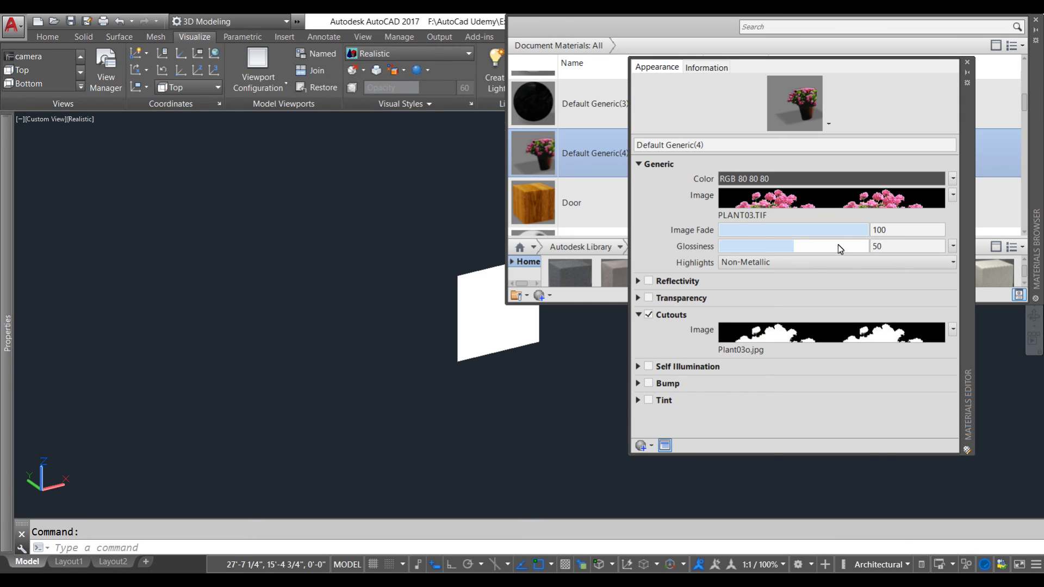
- Apply the potted-plant material to the upright surface and close the material palettes
{"action": "left_click", "coordinate": [967, 65]}
{"action": "scroll", "coordinate": [591, 168], "scroll_direction": "up", "scroll_amount": 1}
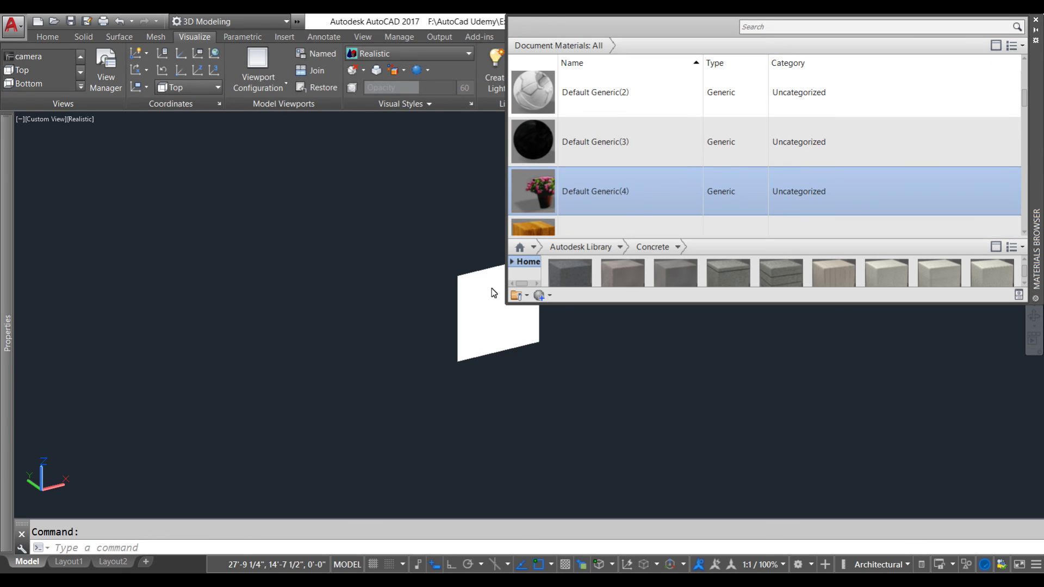
{"action": "left_click_drag", "start_coordinate": [488, 311], "coordinate": [484, 307]}
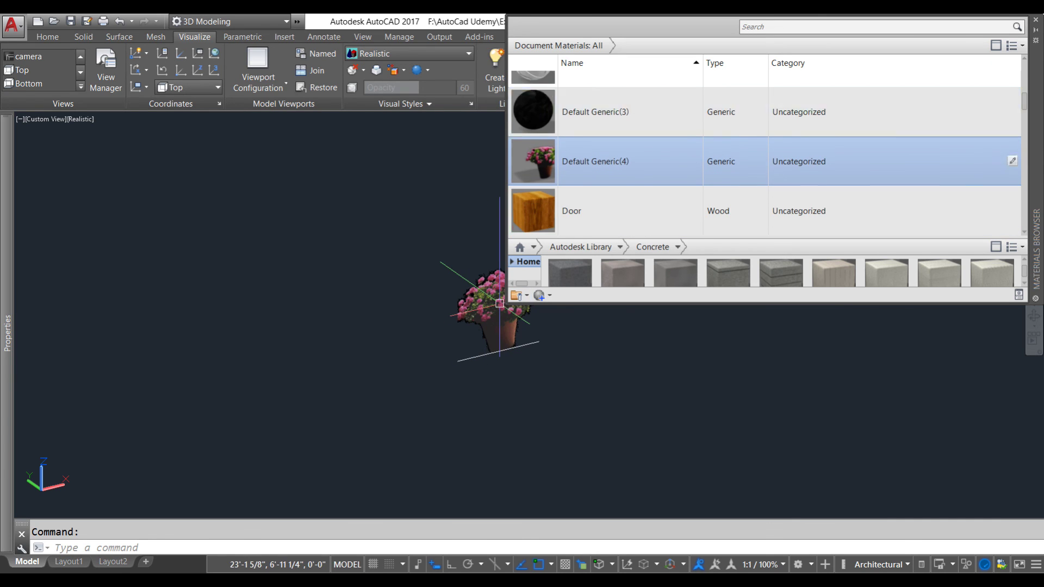
{"action": "left_click", "coordinate": [1036, 23]}
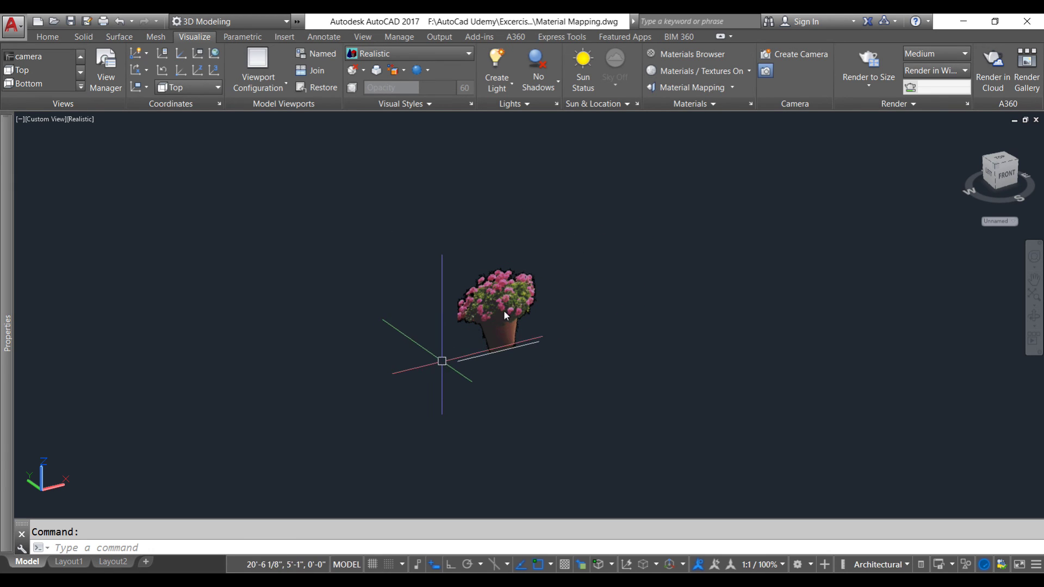
- Scale the plant surface by a factor of 2 from its lower front corner
{"action": "scroll", "coordinate": [497, 348], "scroll_direction": "up", "scroll_amount": 5}
{"action": "scroll", "coordinate": [493, 387], "scroll_direction": "up", "scroll_amount": 3}
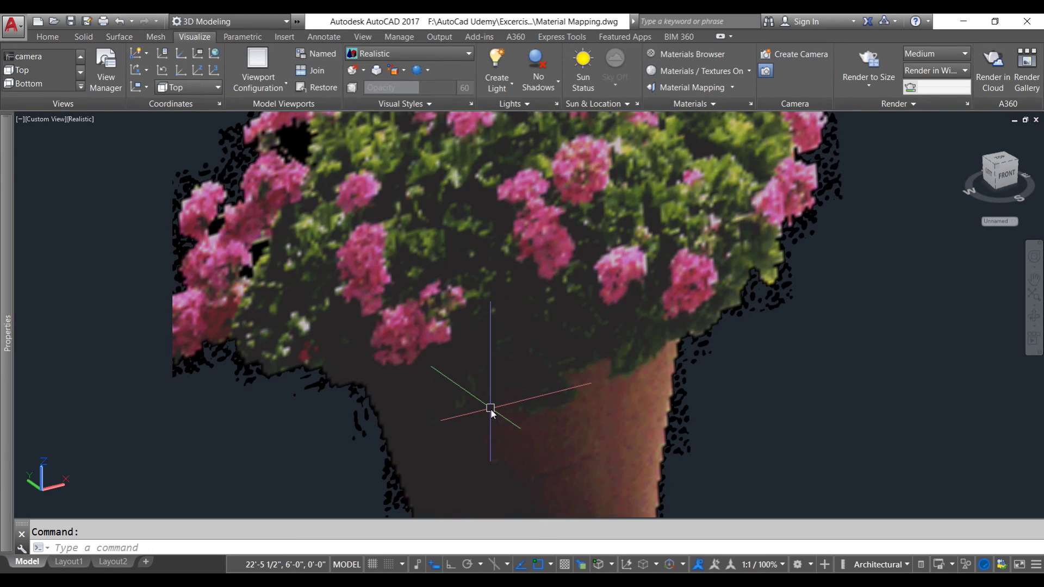
{"action": "scroll", "coordinate": [492, 388], "scroll_direction": "down", "scroll_amount": 3}
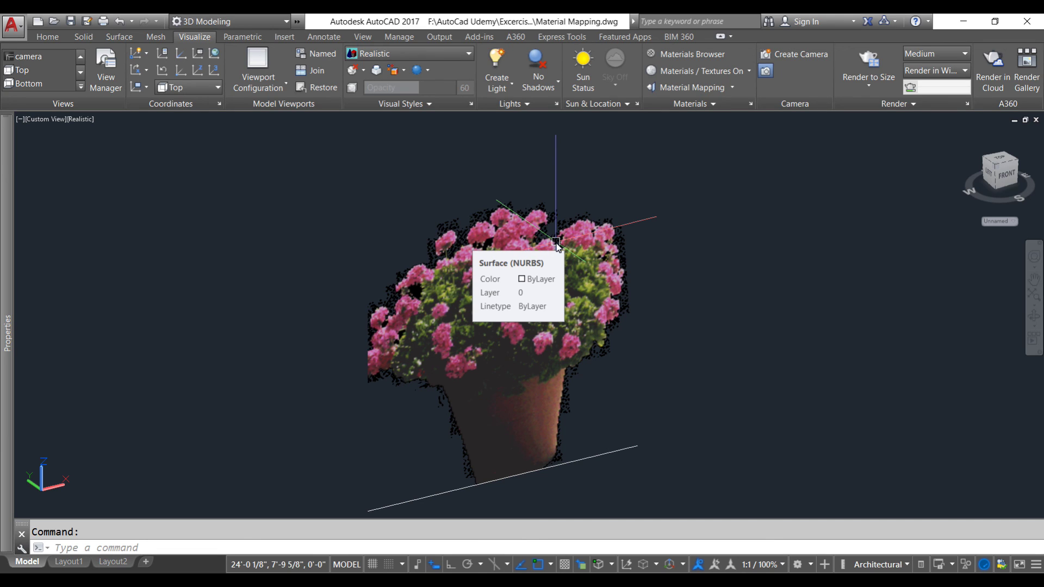
{"action": "scroll", "coordinate": [556, 241], "scroll_direction": "down", "scroll_amount": 2}
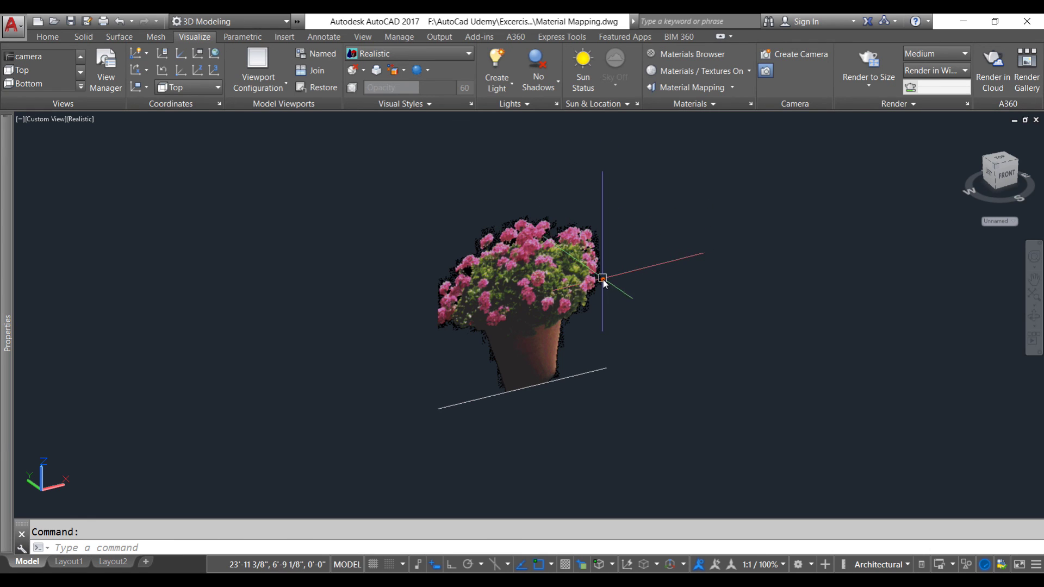
{"action": "left_click", "coordinate": [600, 279]}
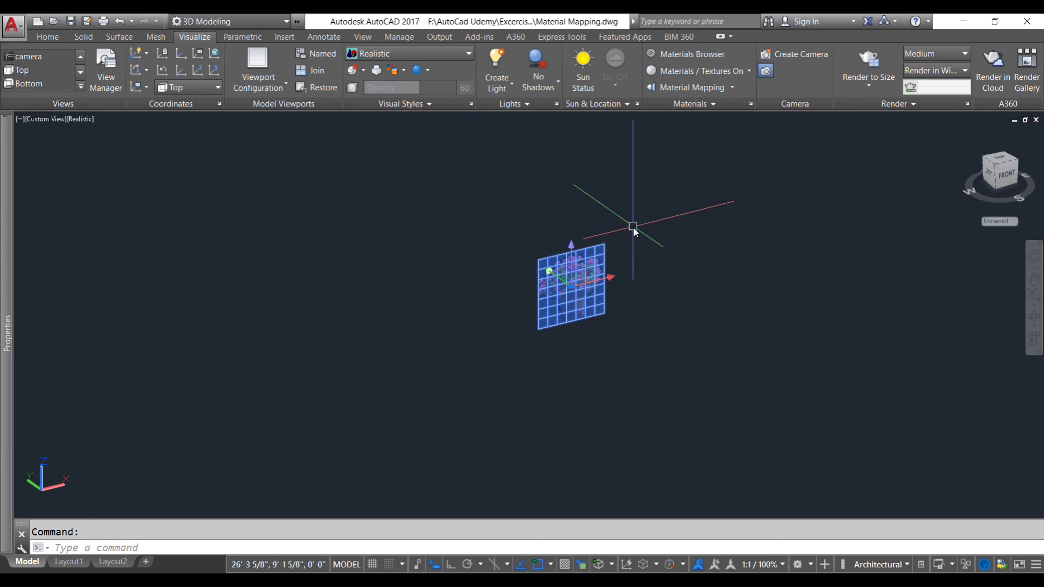
{"action": "type", "text": "sc"}
{"action": "key", "text": "Return"}
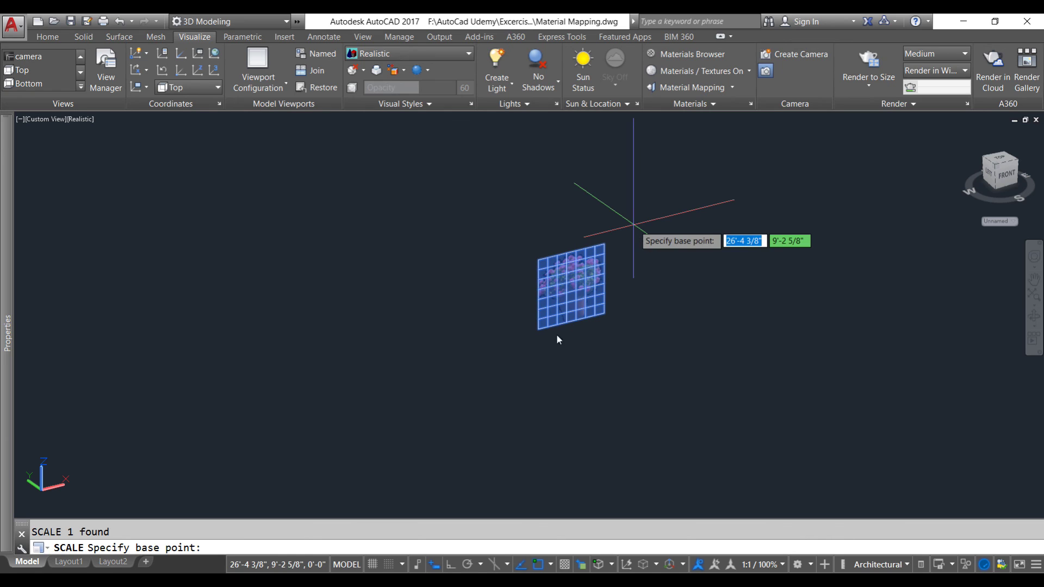
{"action": "left_click", "coordinate": [541, 330]}
{"action": "left_click", "coordinate": [543, 335]}
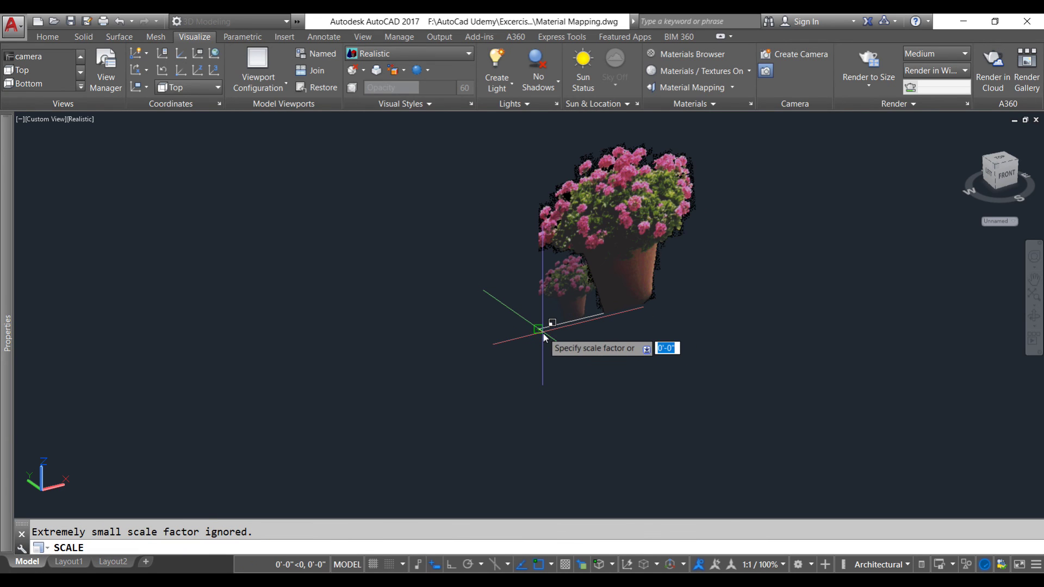
{"action": "type", "text": "2"}
{"action": "key", "text": "Return"}
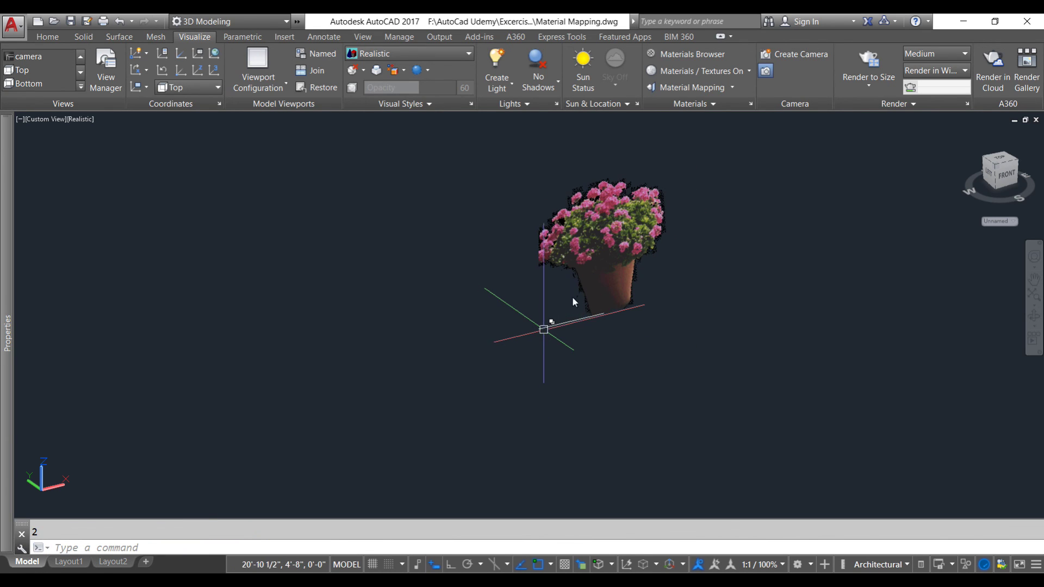
- Erase the leftover line at the base of the plant surface
{"action": "left_click", "coordinate": [545, 336]}
{"action": "key", "text": "Escape"}
{"action": "key", "text": "Delete"}
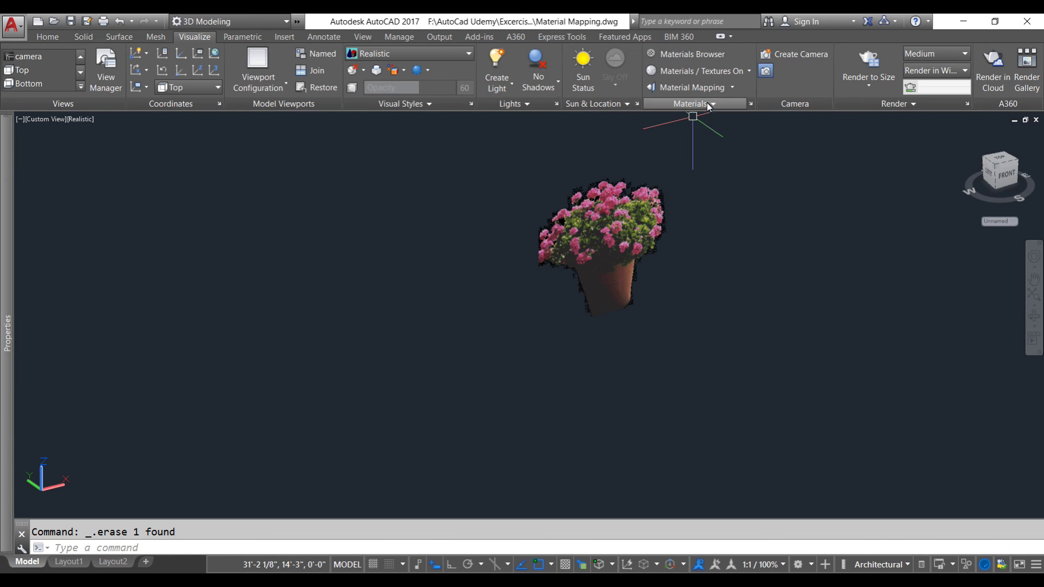
- Apply planar material mapping to the plant surface, shrink the mapping frame by its corner grip, and accept the mapping
{"action": "left_click", "coordinate": [733, 88]}
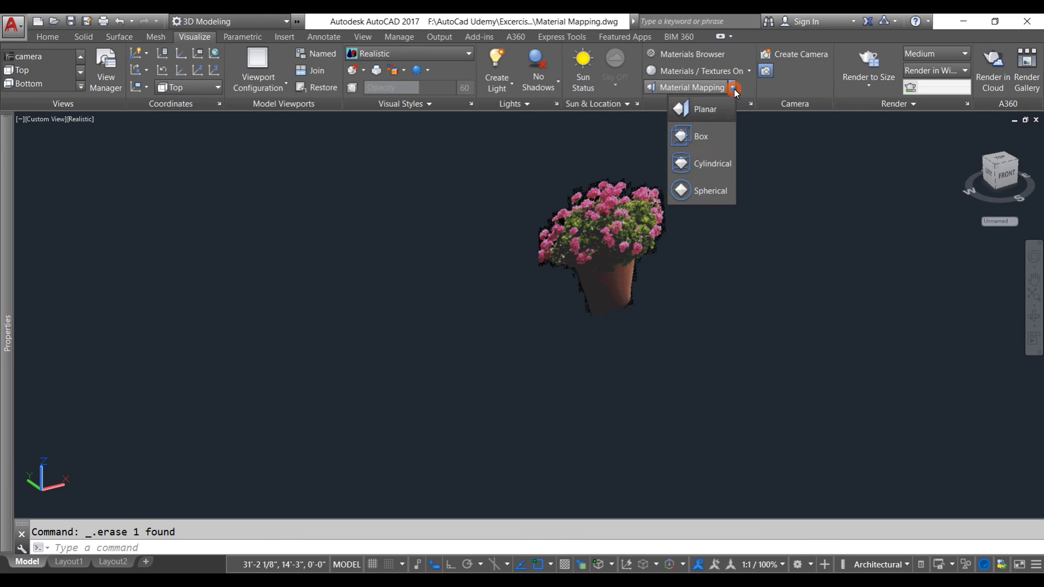
{"action": "left_click", "coordinate": [702, 109]}
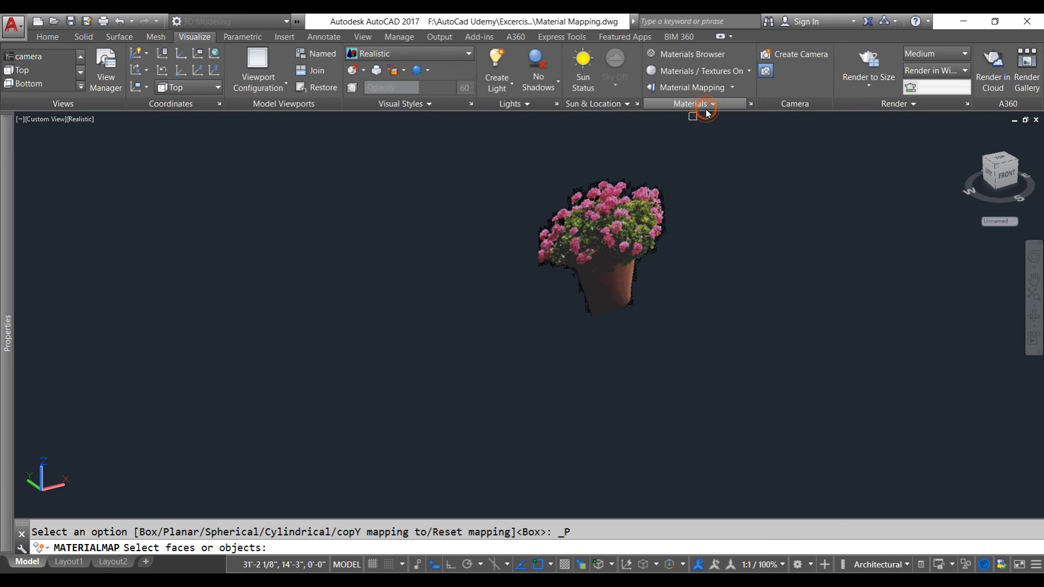
{"action": "left_click", "coordinate": [623, 247]}
{"action": "key", "text": "Return"}
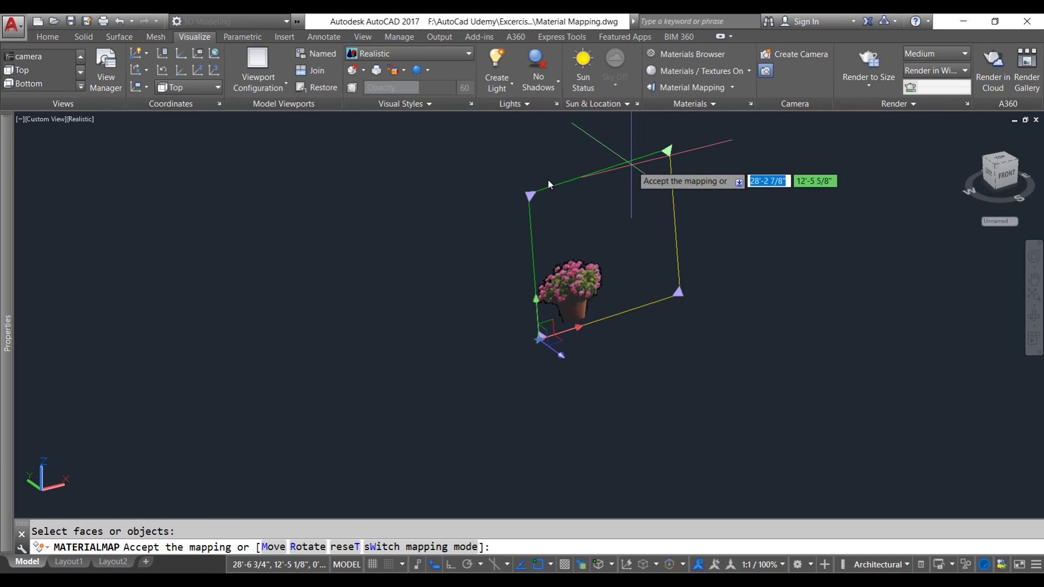
{"action": "left_click", "coordinate": [732, 87]}
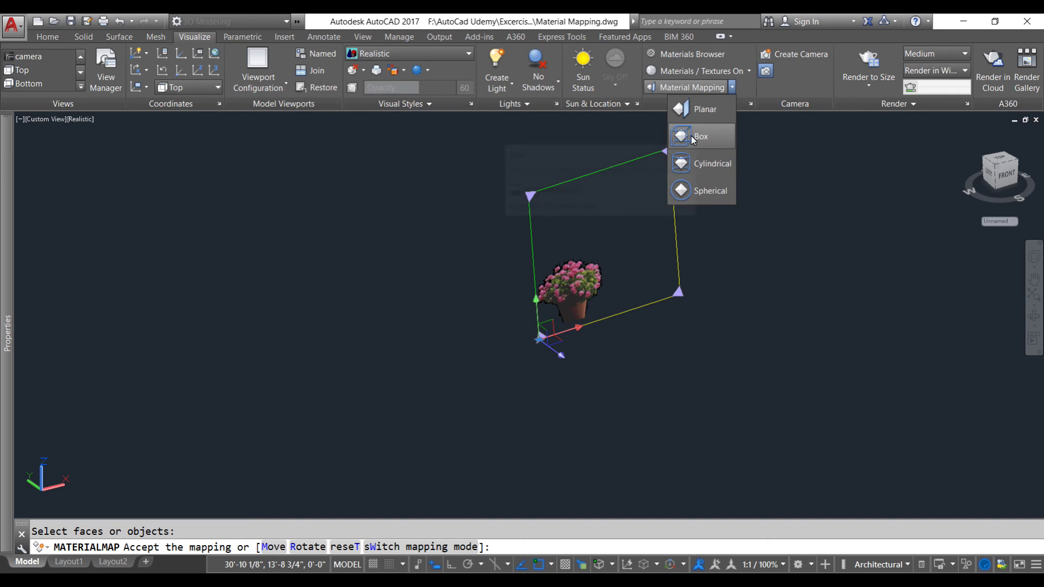
{"action": "left_click", "coordinate": [639, 245]}
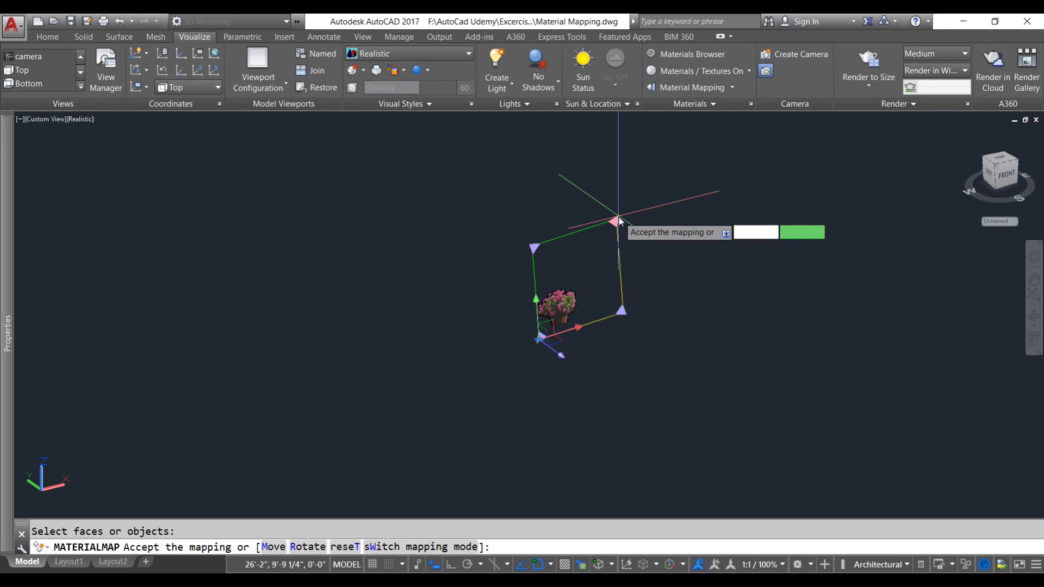
{"action": "left_click", "coordinate": [617, 219]}
{"action": "key", "text": "Return"}
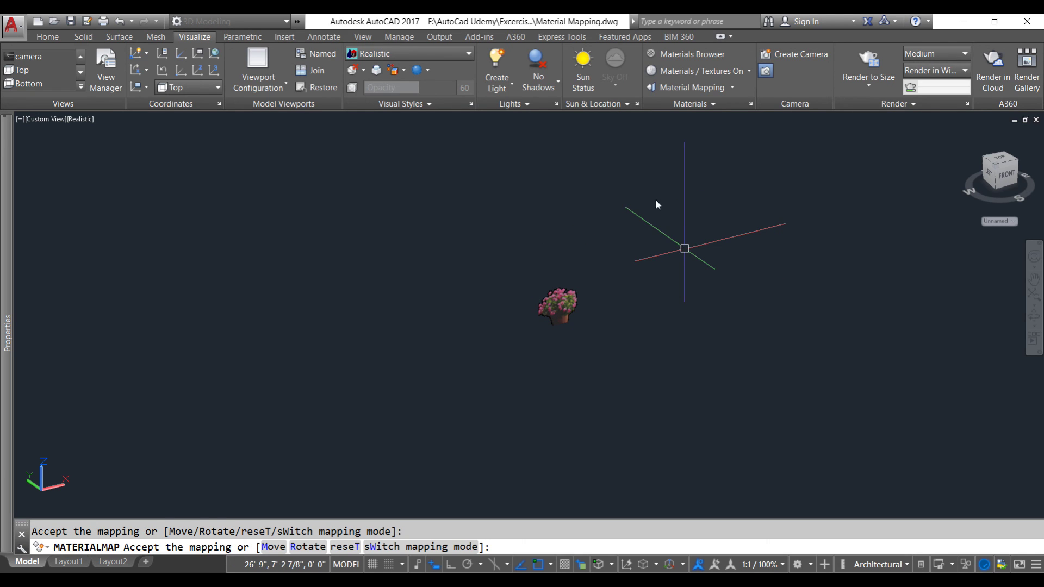
- View the plant surface in the Shaded visual style, and return the display to Realistic
{"action": "left_click", "coordinate": [423, 71]}
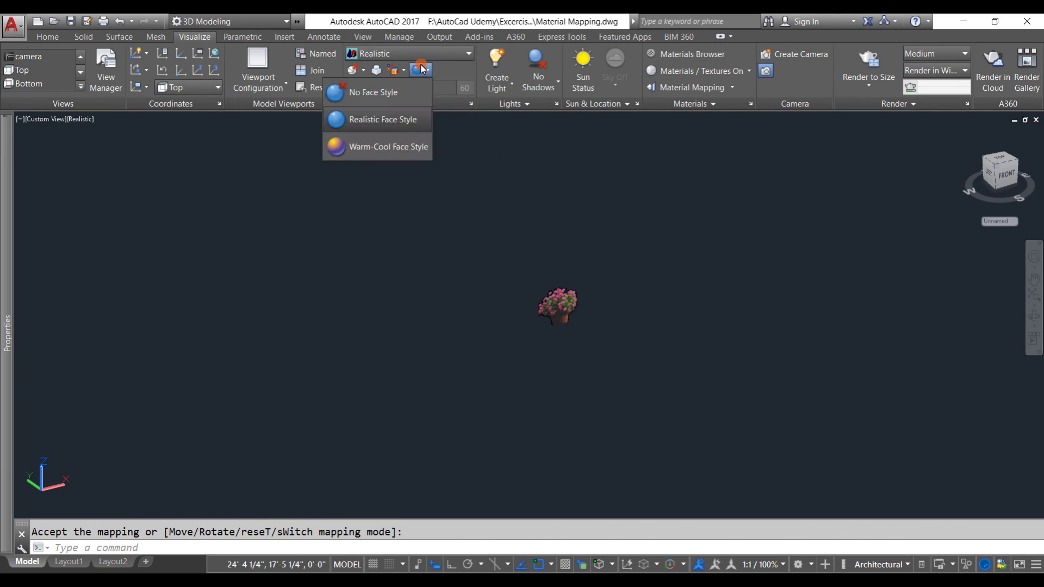
{"action": "left_click", "coordinate": [449, 54]}
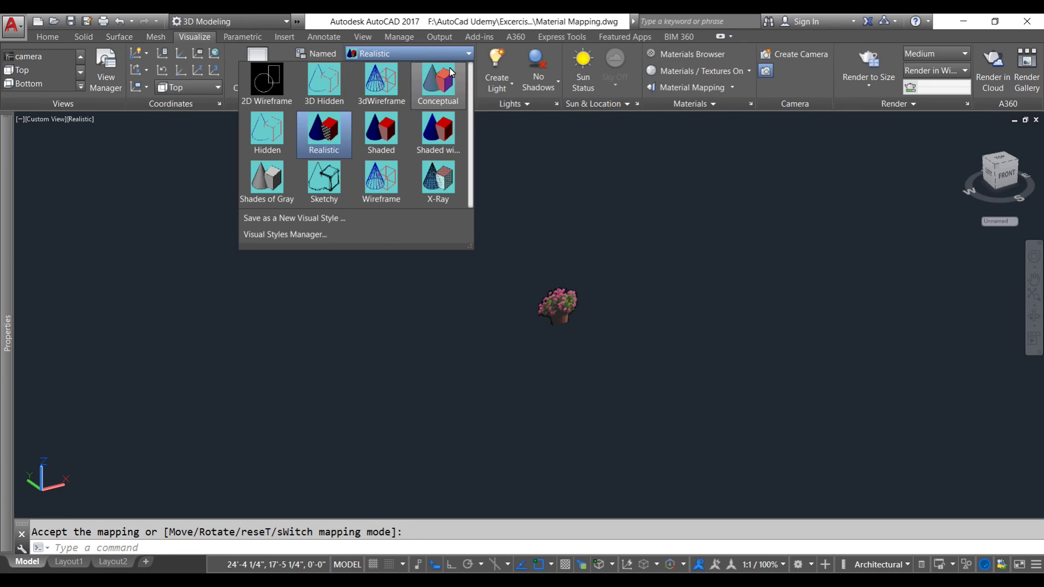
{"action": "left_click", "coordinate": [397, 130]}
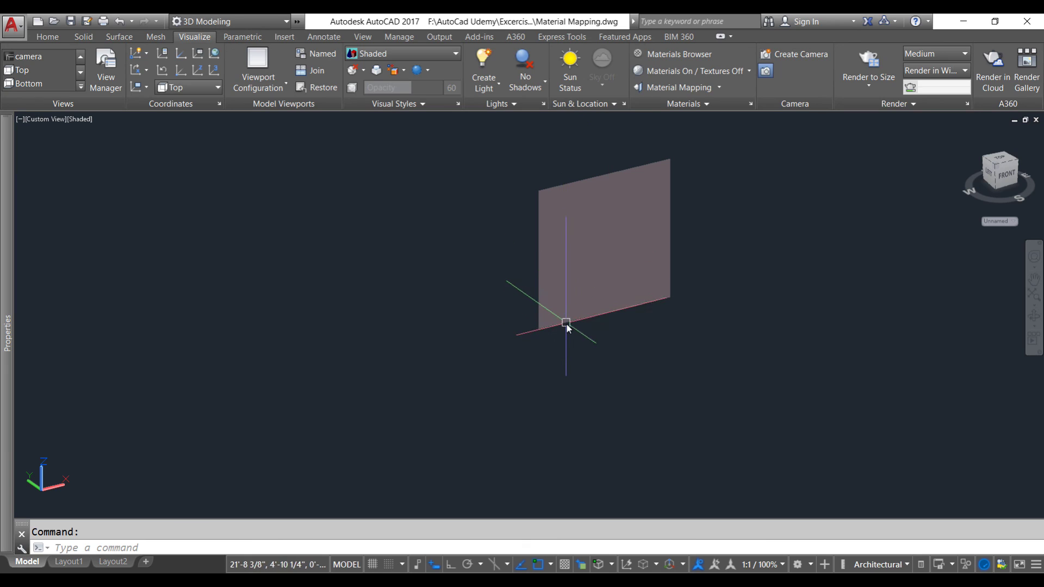
{"action": "left_click", "coordinate": [455, 53]}
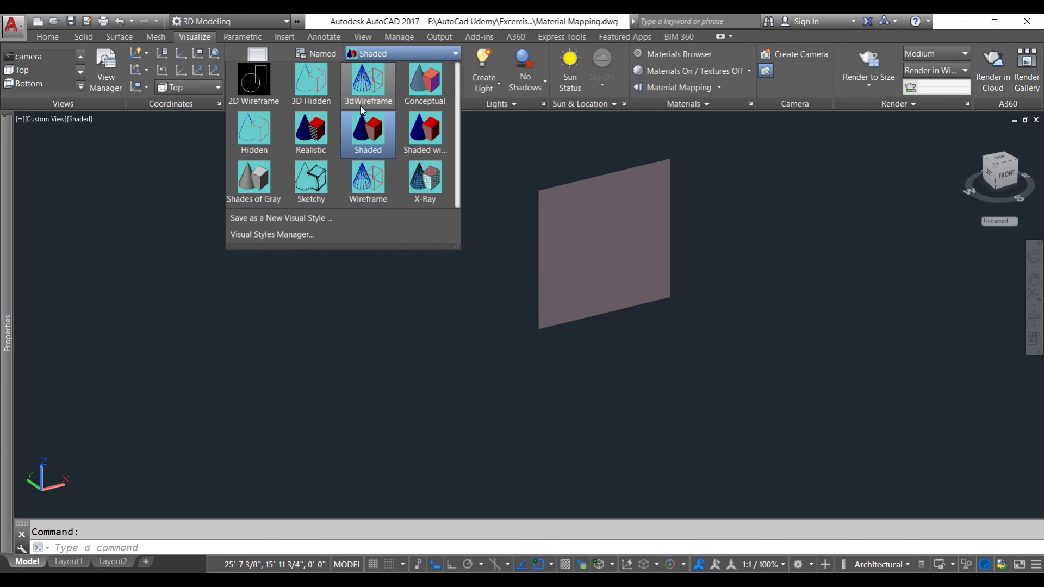
{"action": "left_click", "coordinate": [316, 133]}
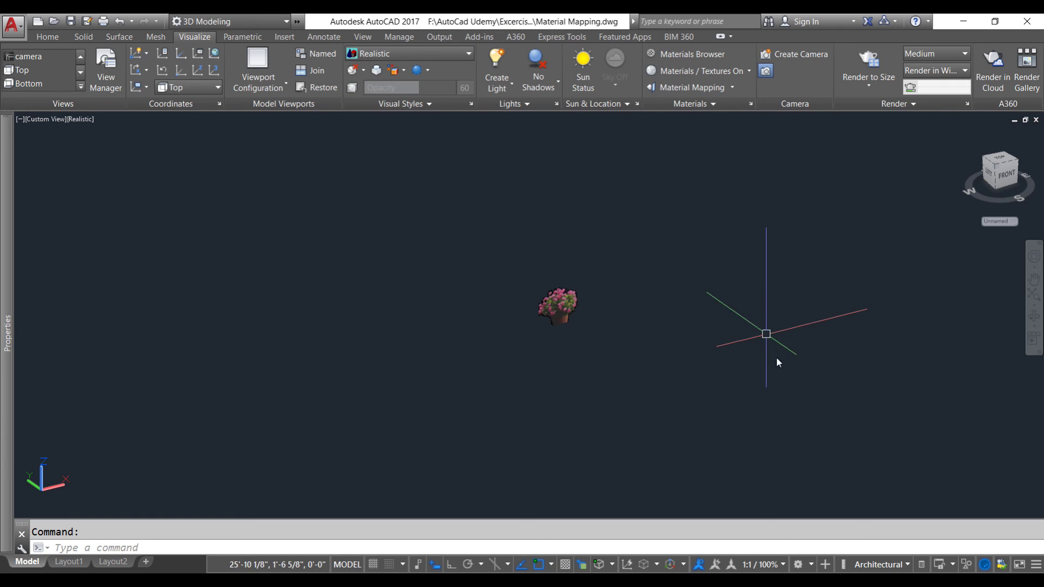